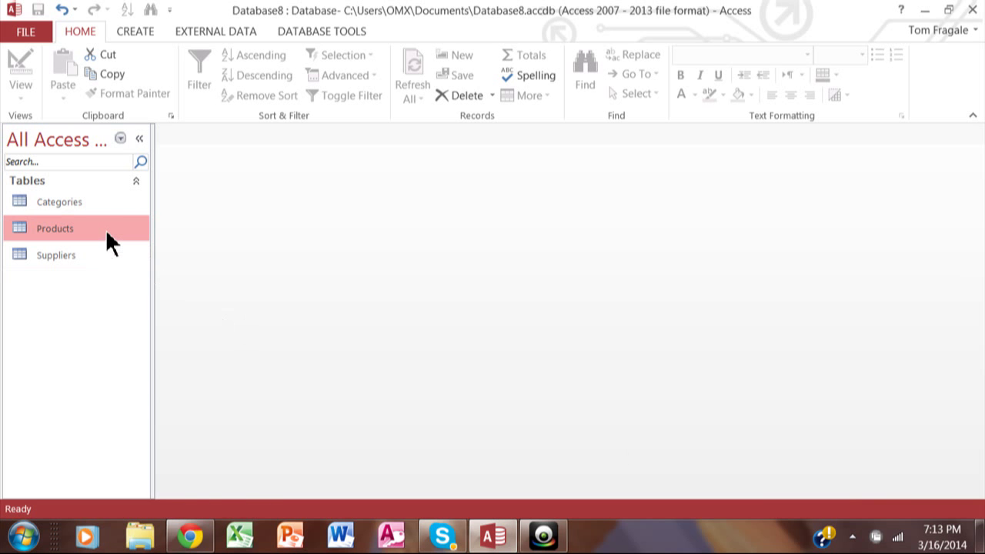
Step: Confirm in Design view that ProductID's New Values is Increment, closing without saving
{"action": "right_click", "coordinate": [108, 234]}
{"action": "left_click", "coordinate": [176, 260]}
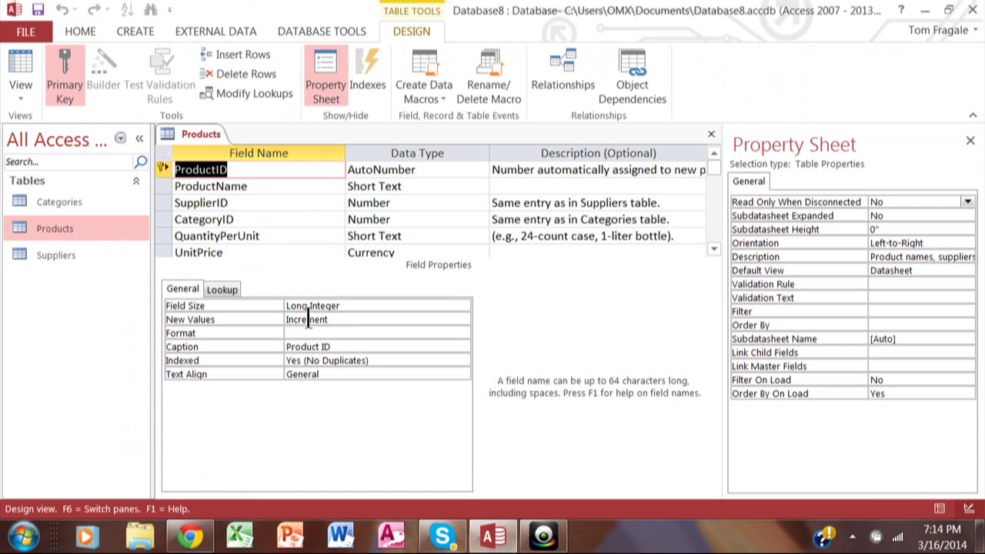
{"action": "left_click", "coordinate": [359, 321]}
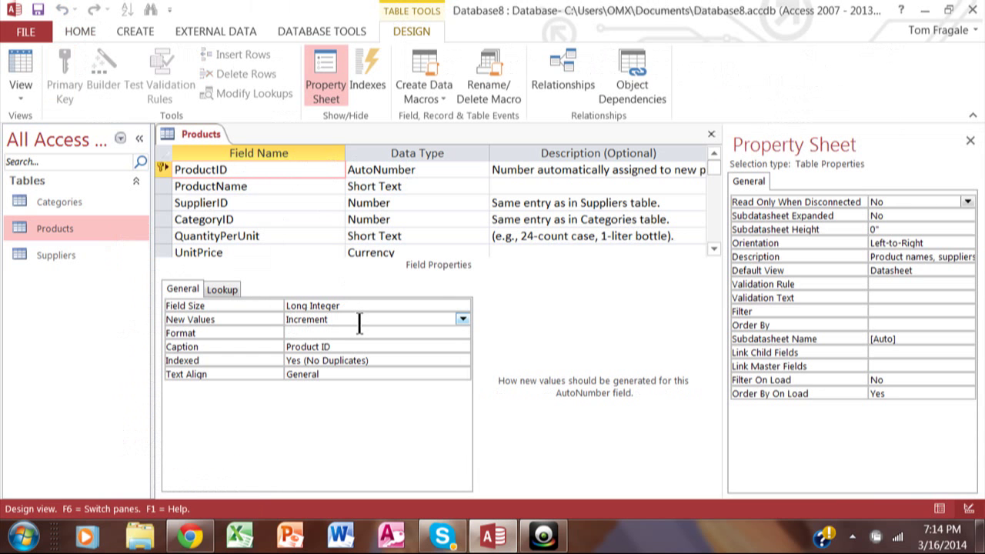
{"action": "left_click", "coordinate": [463, 321]}
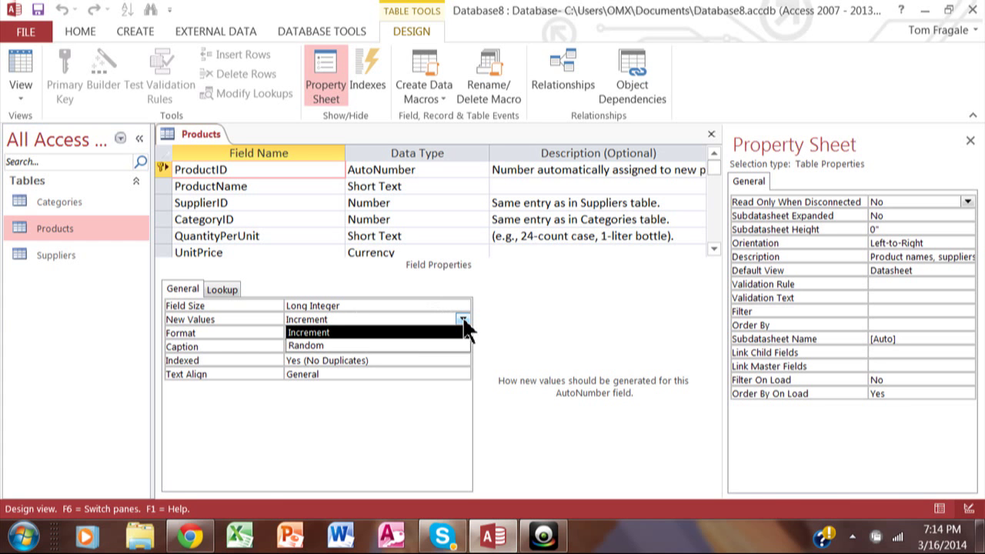
{"action": "left_click", "coordinate": [373, 340]}
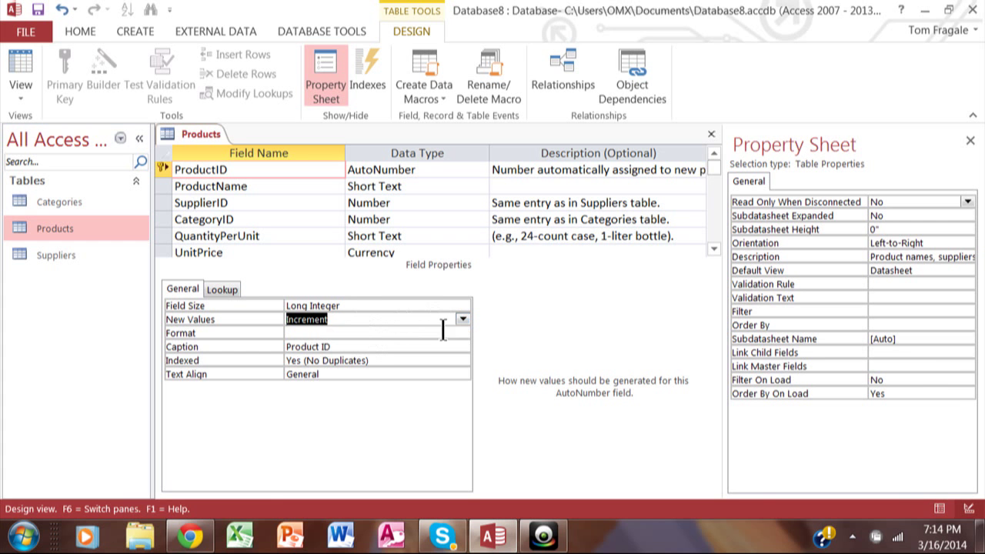
{"action": "left_click", "coordinate": [711, 136]}
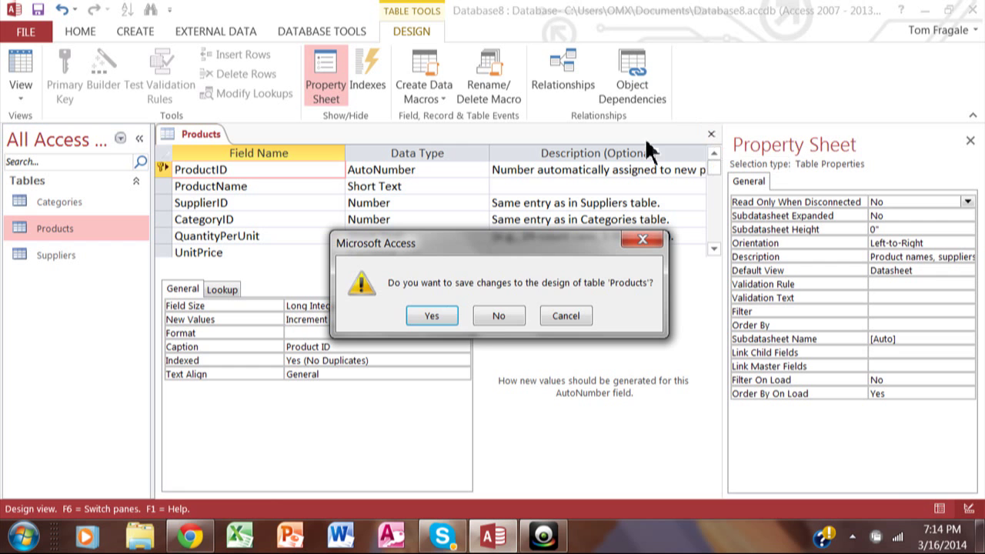
{"action": "left_click", "coordinate": [499, 316]}
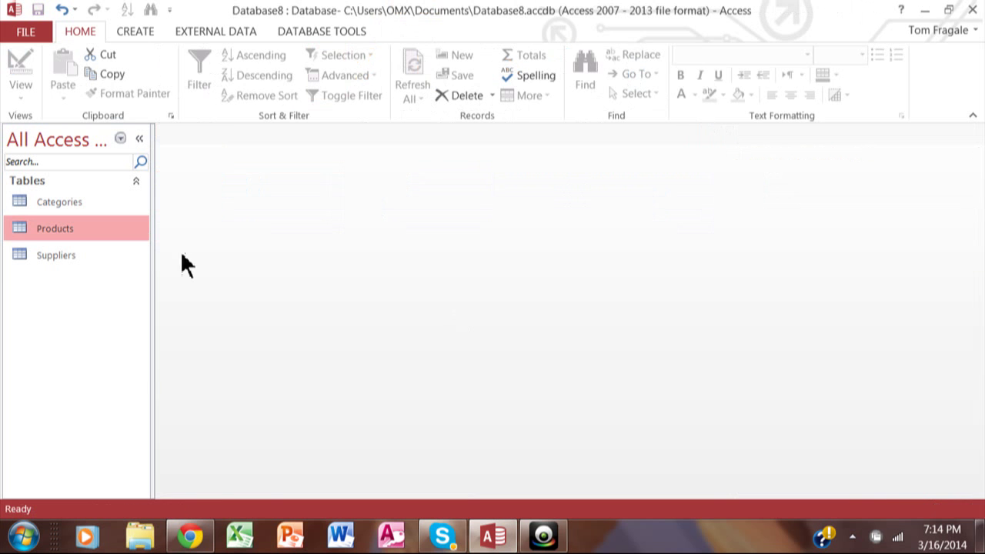
Step: Add product '10 OZ Steak' with supplier Tokyo Traders and category Meat/Poultry
{"action": "double_click", "coordinate": [82, 231]}
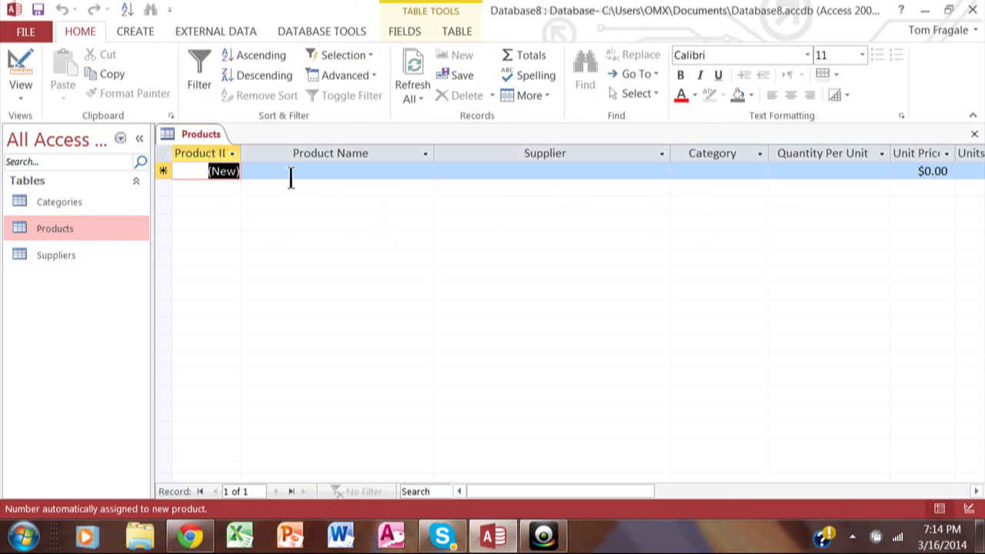
{"action": "left_click", "coordinate": [292, 173]}
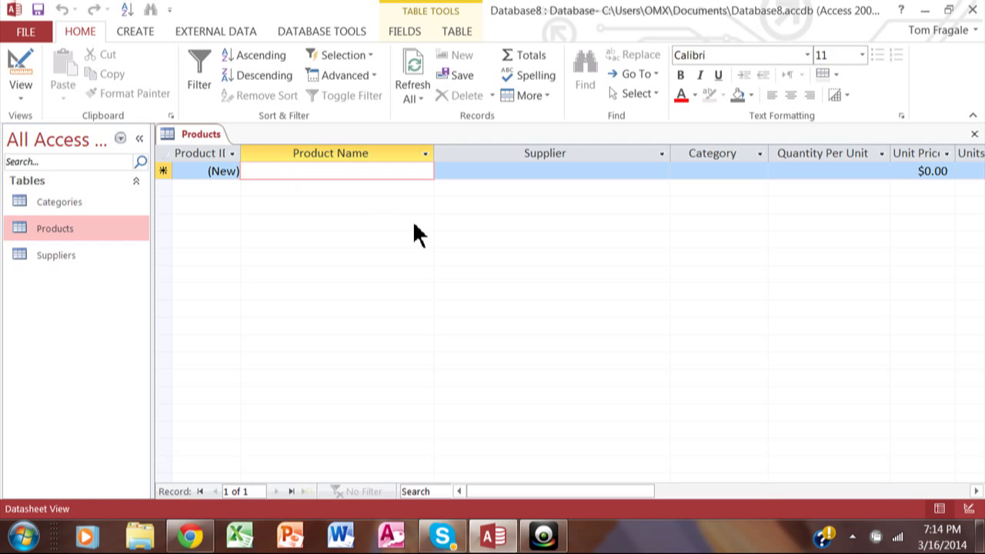
{"action": "type", "text": "10 "}
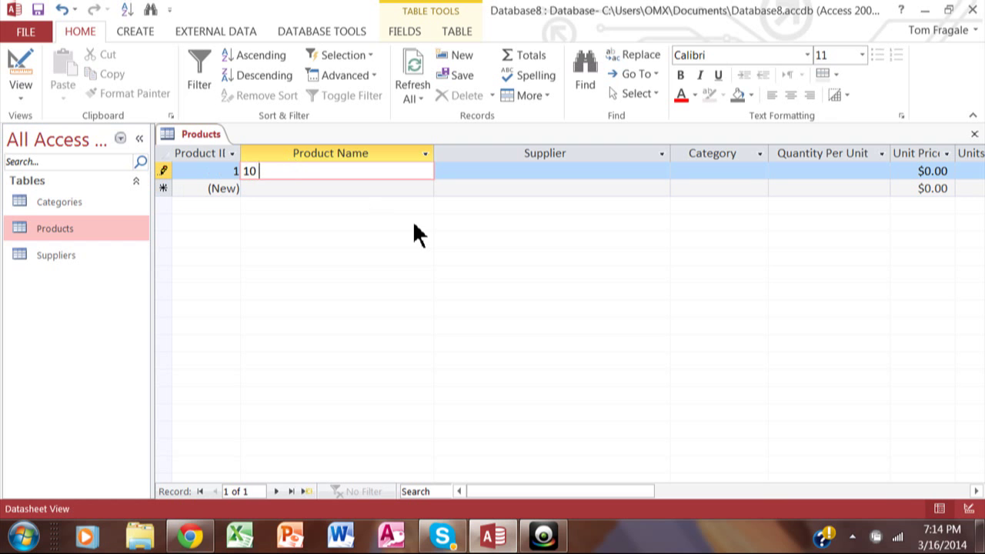
{"action": "type", "text": "OZ Steak"}
{"action": "left_click", "coordinate": [526, 172]}
{"action": "left_click", "coordinate": [661, 171]}
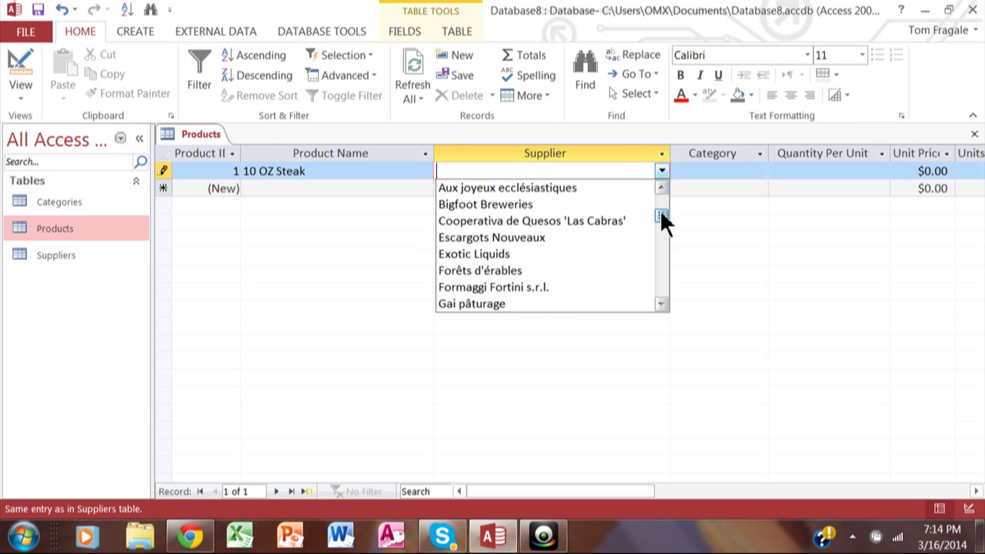
{"action": "scroll", "coordinate": [661, 221], "scroll_direction": "down", "scroll_amount": 7}
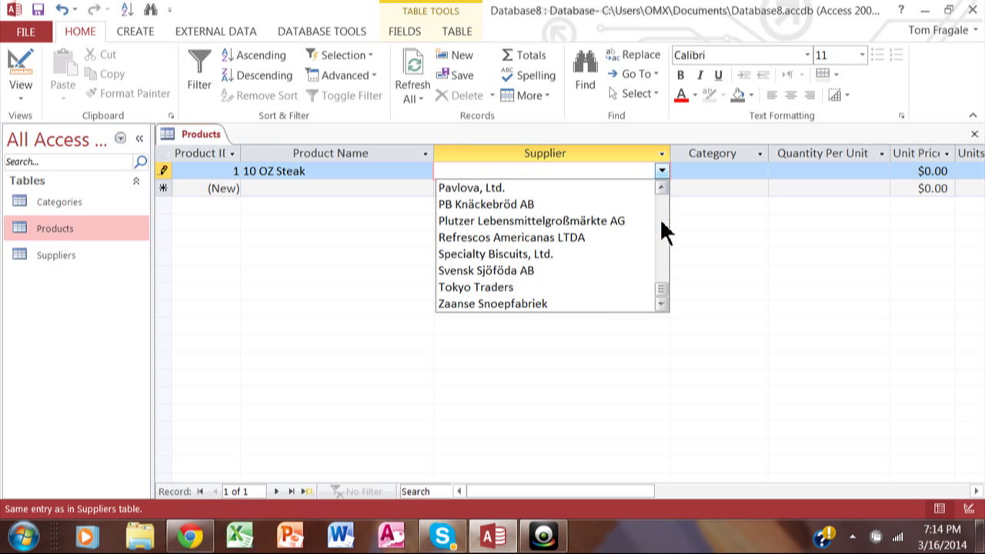
{"action": "left_click", "coordinate": [502, 290]}
{"action": "left_click", "coordinate": [719, 173]}
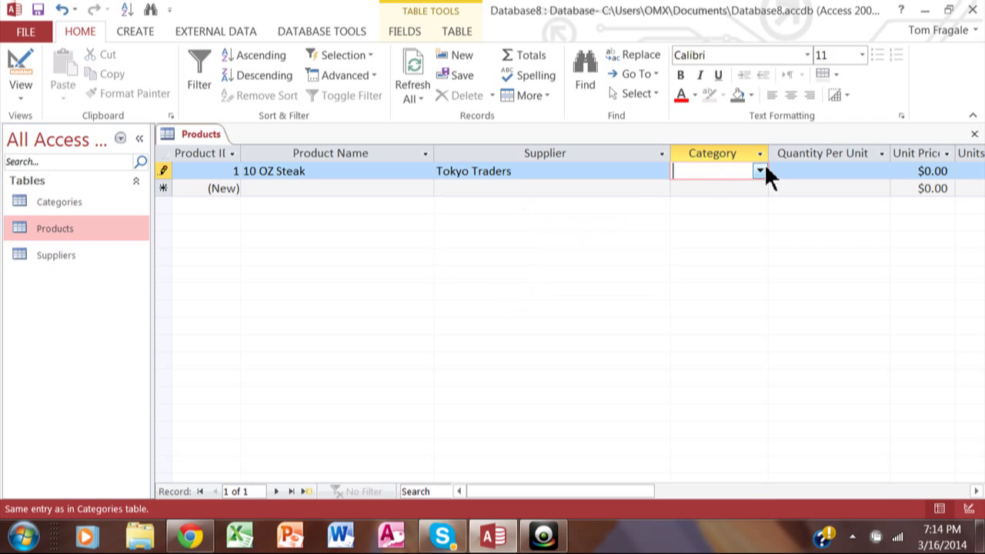
{"action": "left_click", "coordinate": [762, 171]}
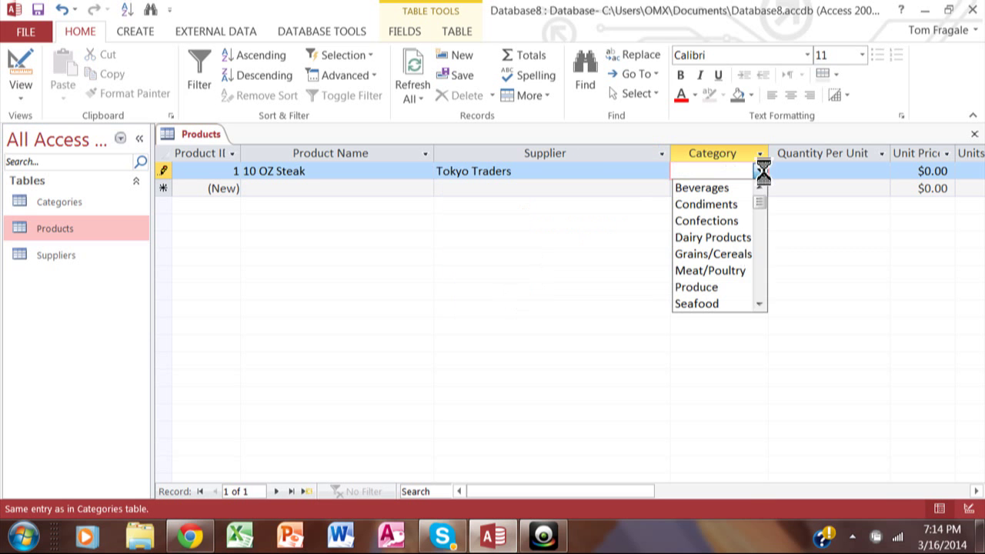
{"action": "left_click", "coordinate": [719, 271]}
{"action": "left_click", "coordinate": [269, 189]}
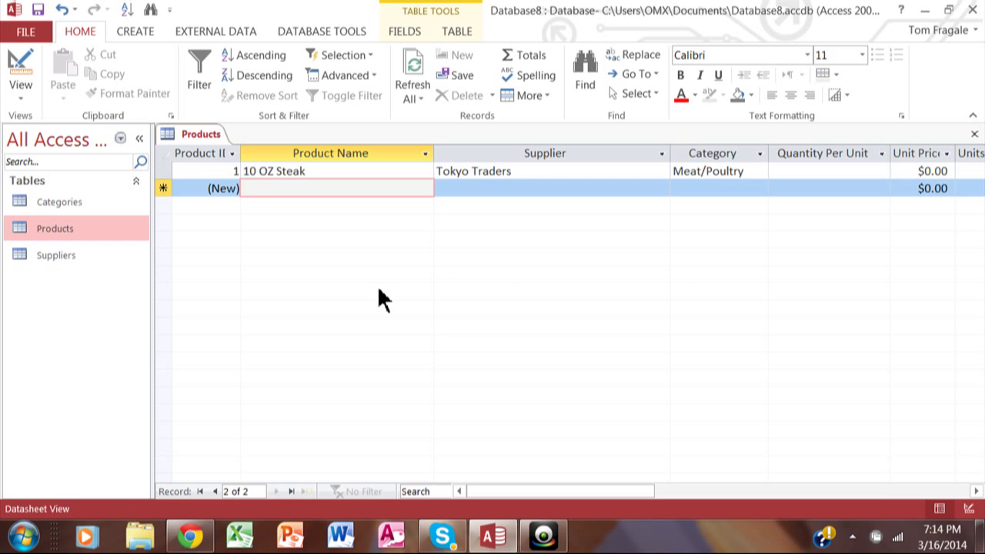
Step: Enter 'Chicken Breasts' from New Orleans Cajun Delights in Meat/Poultry, then close Products
{"action": "type", "text": "Ch"}
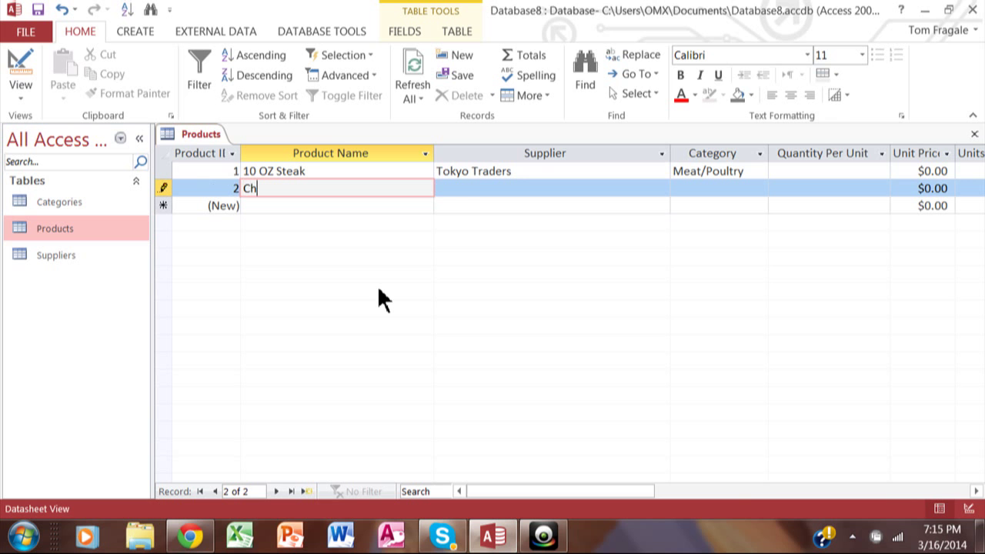
{"action": "type", "text": "icken Breasts"}
{"action": "key", "text": "Tab"}
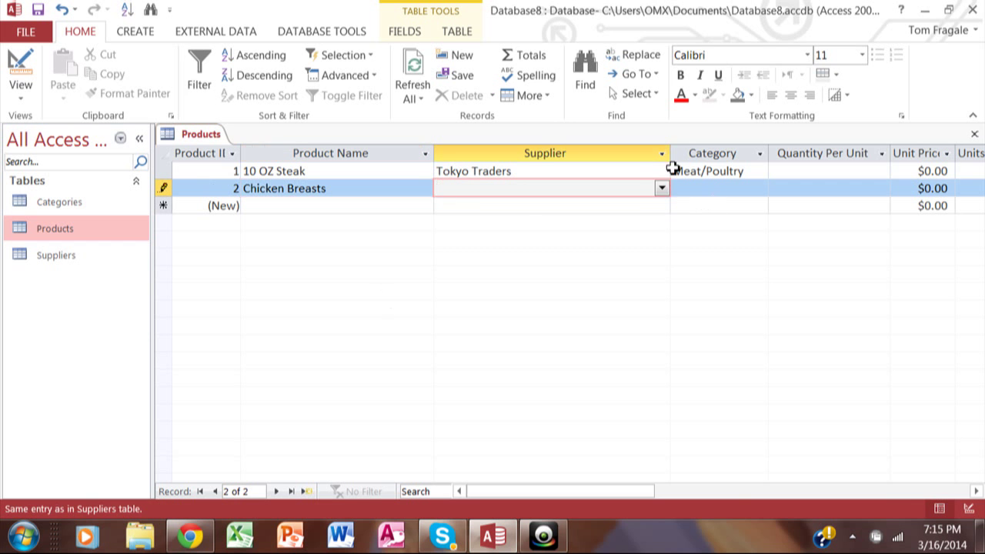
{"action": "left_click", "coordinate": [661, 190]}
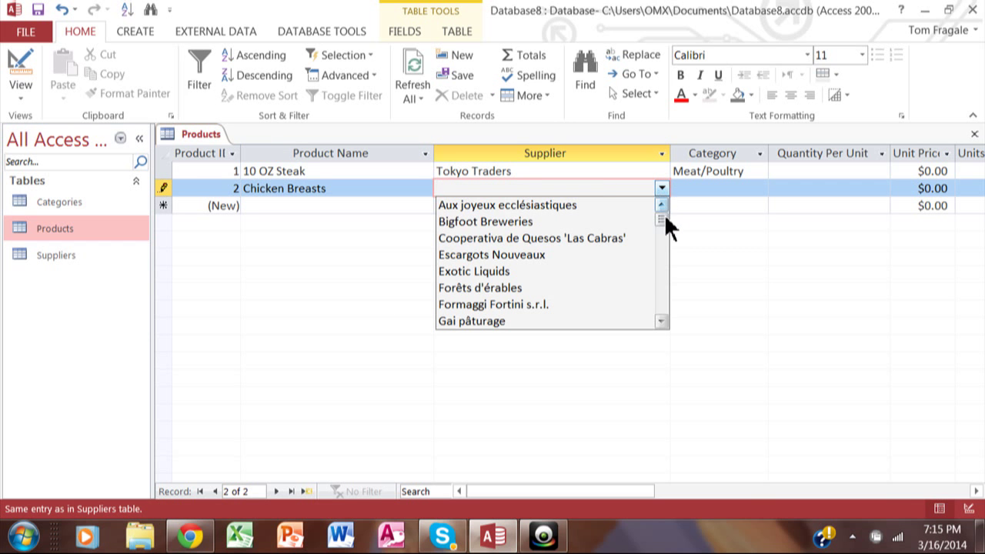
{"action": "left_click_drag", "start_coordinate": [663, 214], "coordinate": [658, 263]}
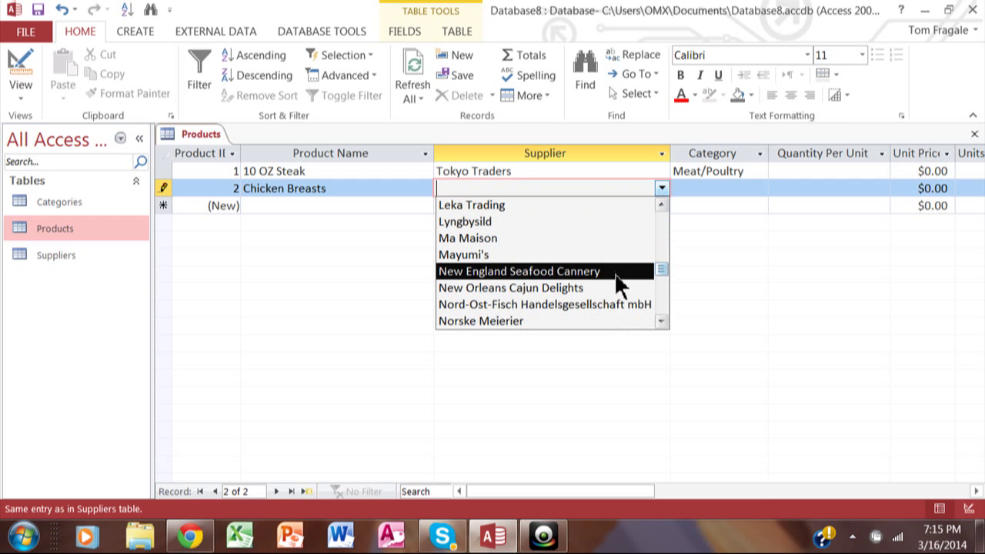
{"action": "left_click", "coordinate": [603, 293]}
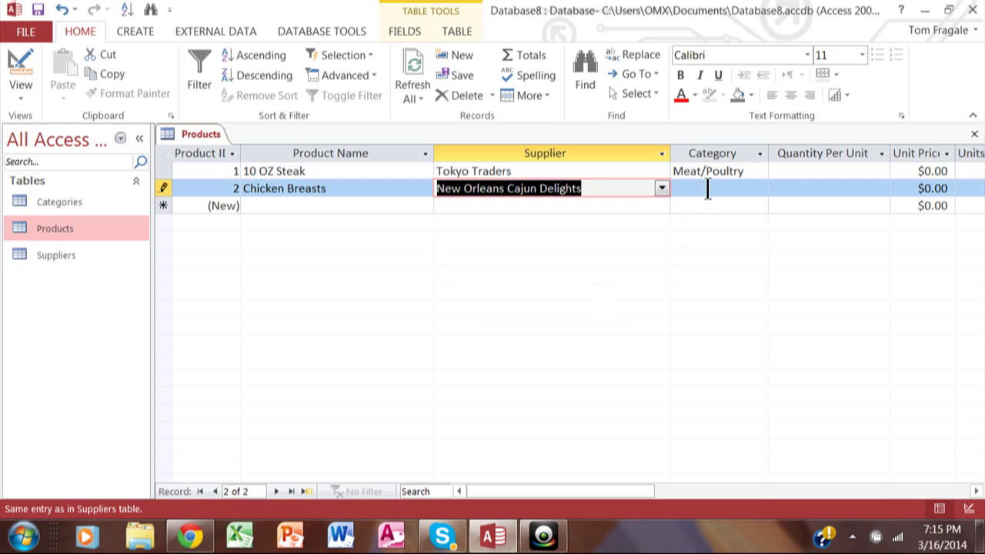
{"action": "left_click", "coordinate": [706, 188]}
{"action": "left_click", "coordinate": [759, 188]}
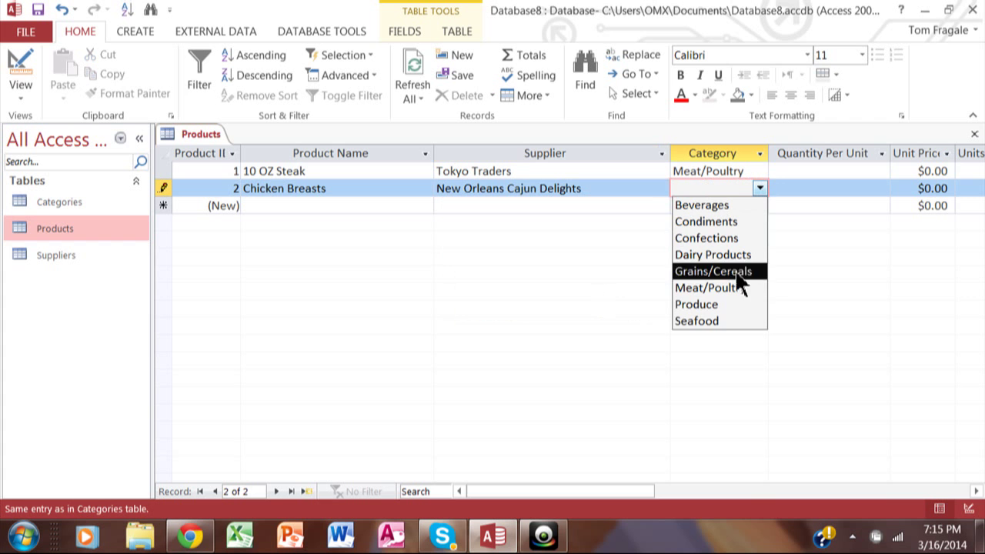
{"action": "left_click", "coordinate": [719, 291]}
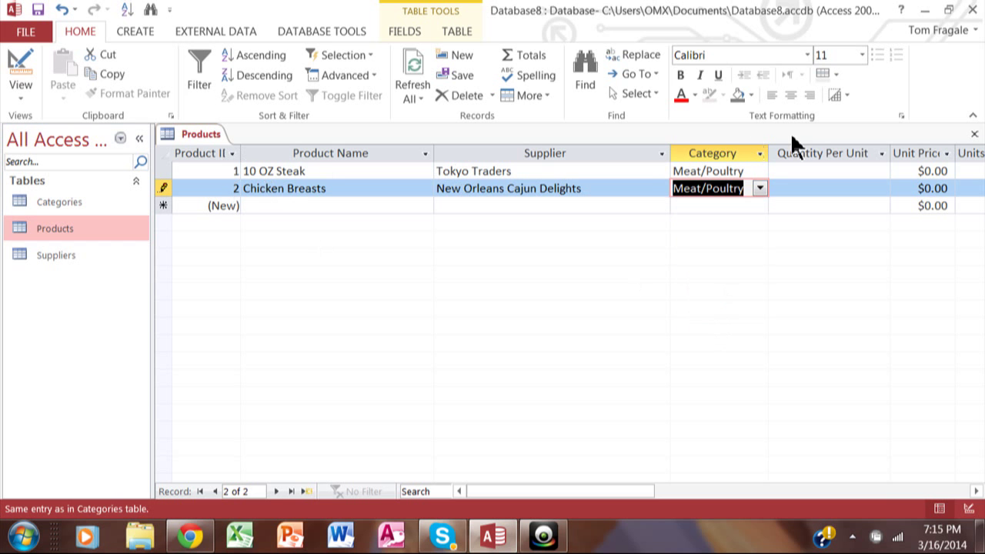
{"action": "left_click", "coordinate": [973, 135]}
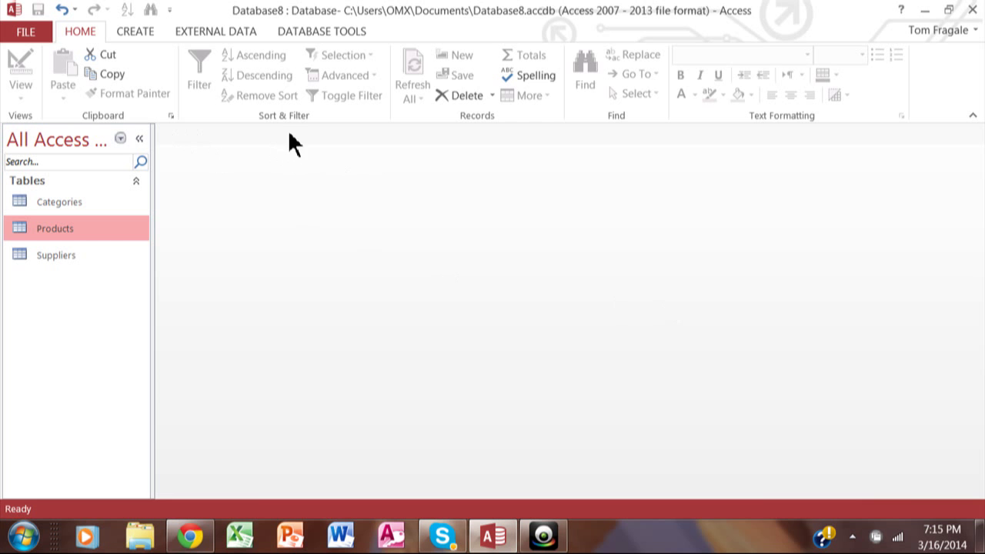
Step: Start a new query design with the Products table added
{"action": "left_click", "coordinate": [140, 34]}
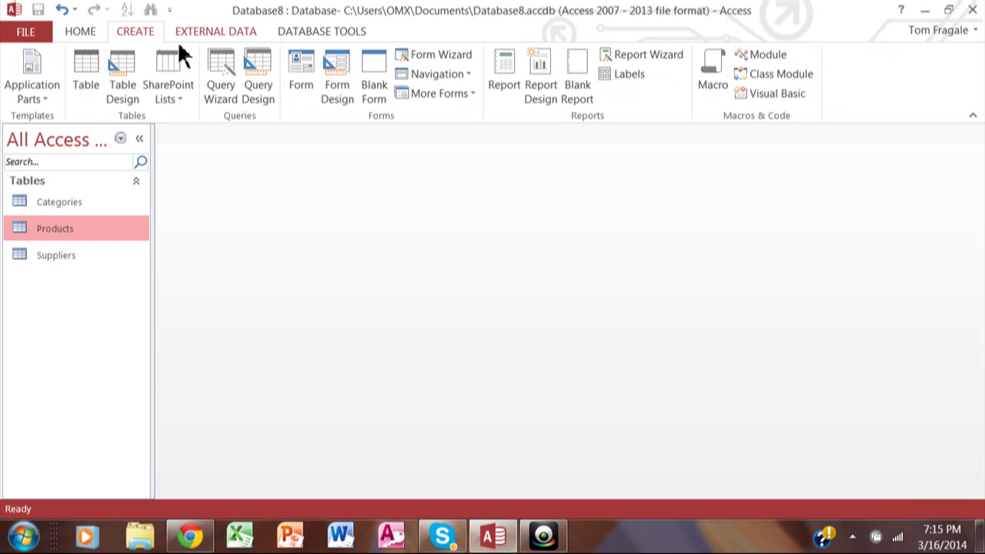
{"action": "left_click", "coordinate": [262, 90]}
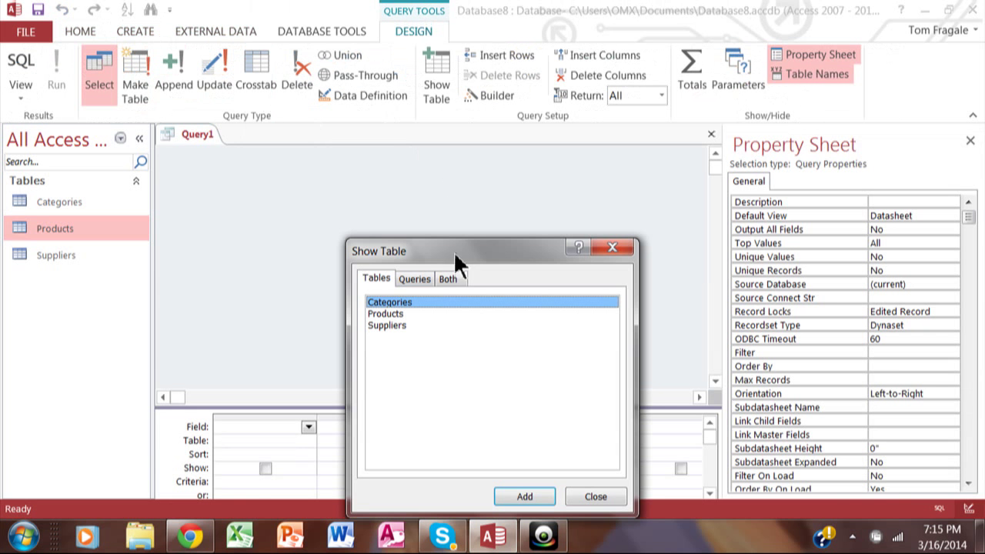
{"action": "double_click", "coordinate": [392, 315]}
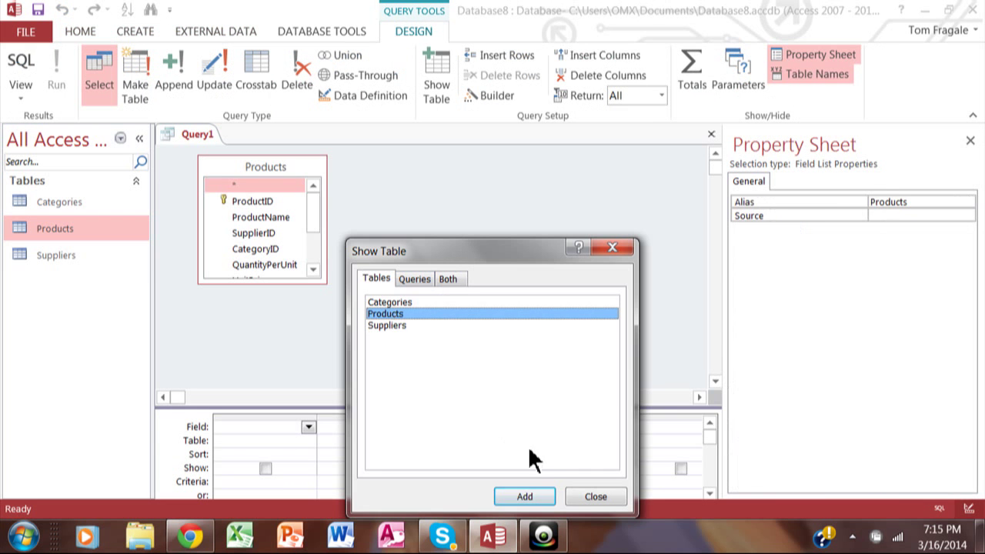
{"action": "left_click", "coordinate": [593, 499]}
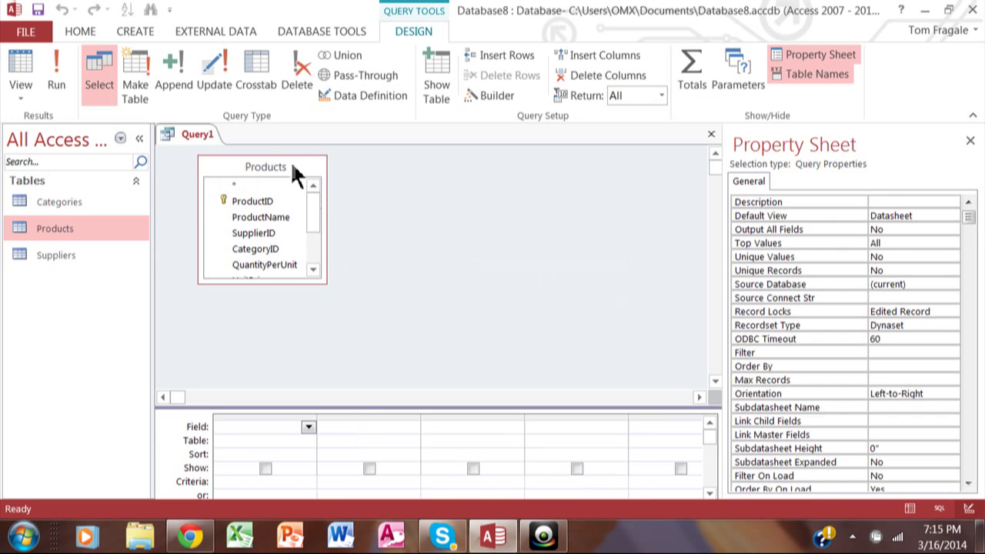
Step: Remove Products from the query and enlarge the field grid
{"action": "left_click", "coordinate": [291, 168]}
{"action": "right_click", "coordinate": [290, 168]}
{"action": "left_click", "coordinate": [341, 173]}
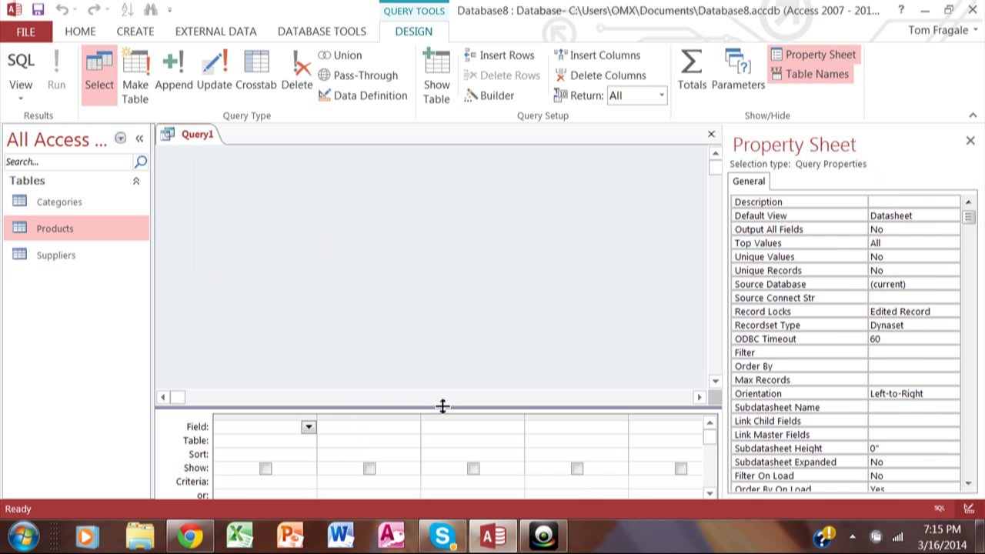
{"action": "left_click_drag", "start_coordinate": [443, 406], "coordinate": [414, 310]}
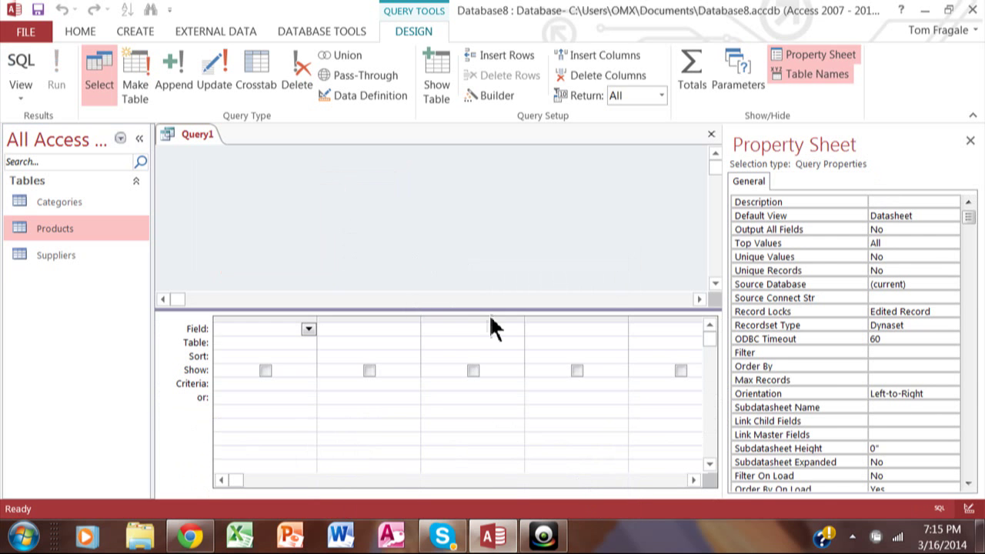
{"action": "left_click", "coordinate": [183, 81]}
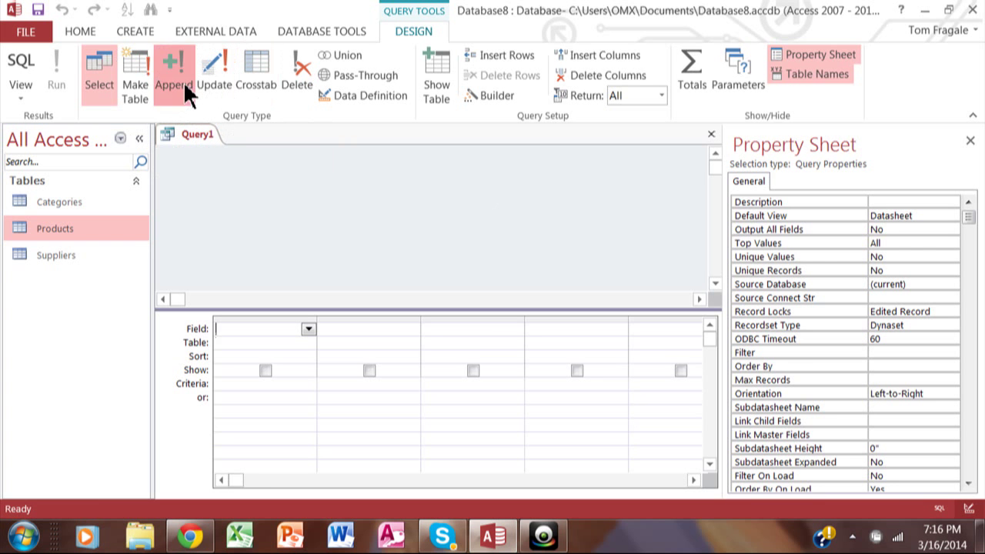
Step: Set the append destination to the Products table in the current database
{"action": "left_click", "coordinate": [636, 167]}
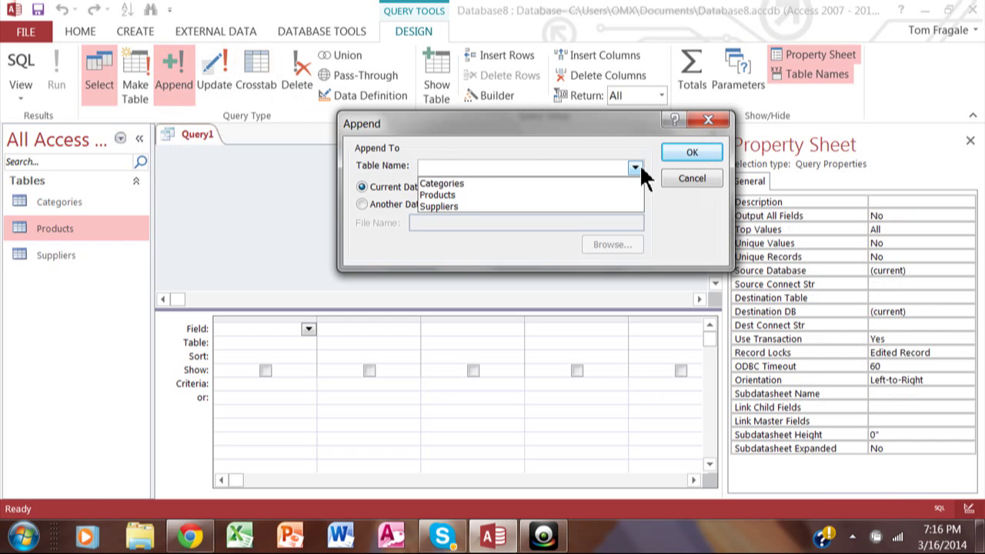
{"action": "left_click", "coordinate": [464, 195]}
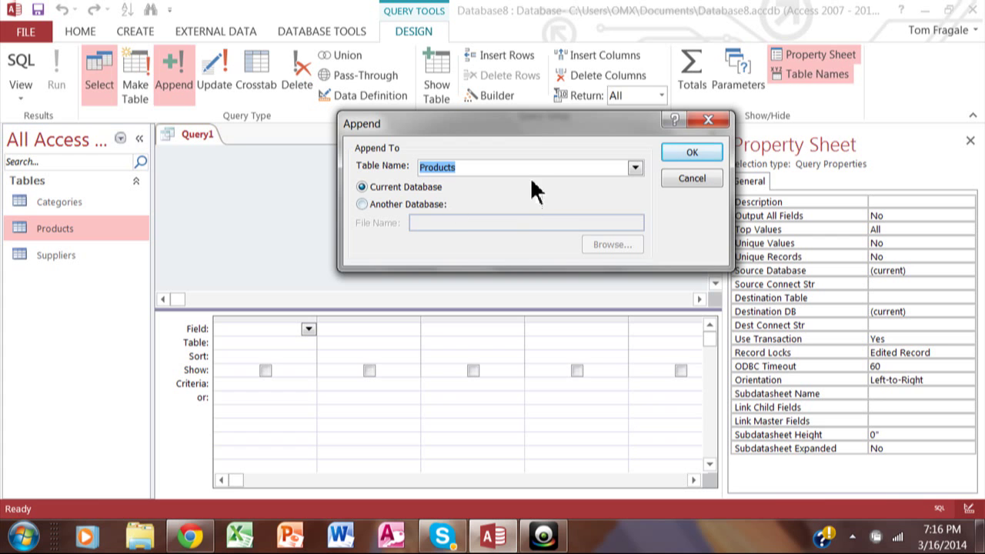
{"action": "left_click", "coordinate": [683, 151]}
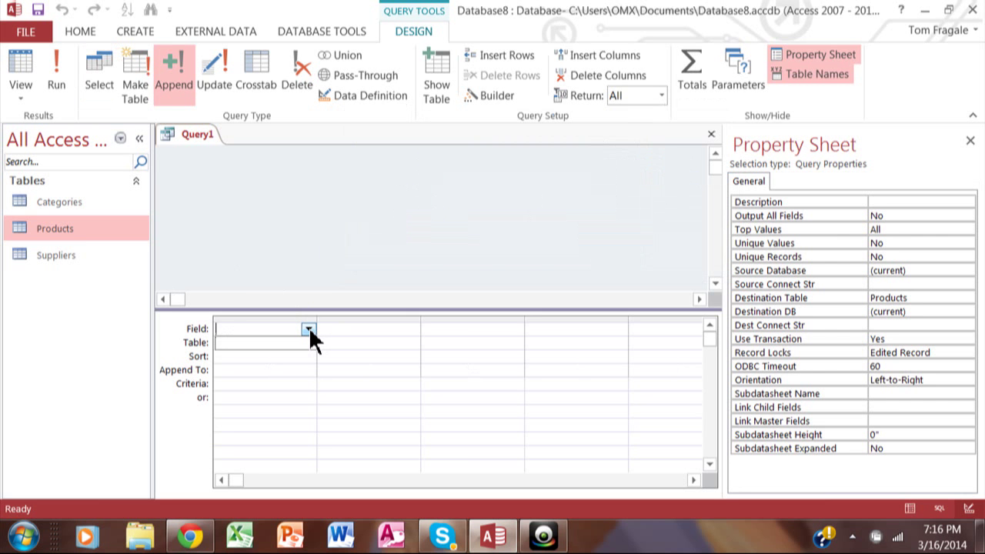
{"action": "left_click", "coordinate": [271, 370]}
Step: Make the first column append the value 3000 into ProductID
{"action": "left_click", "coordinate": [308, 370]}
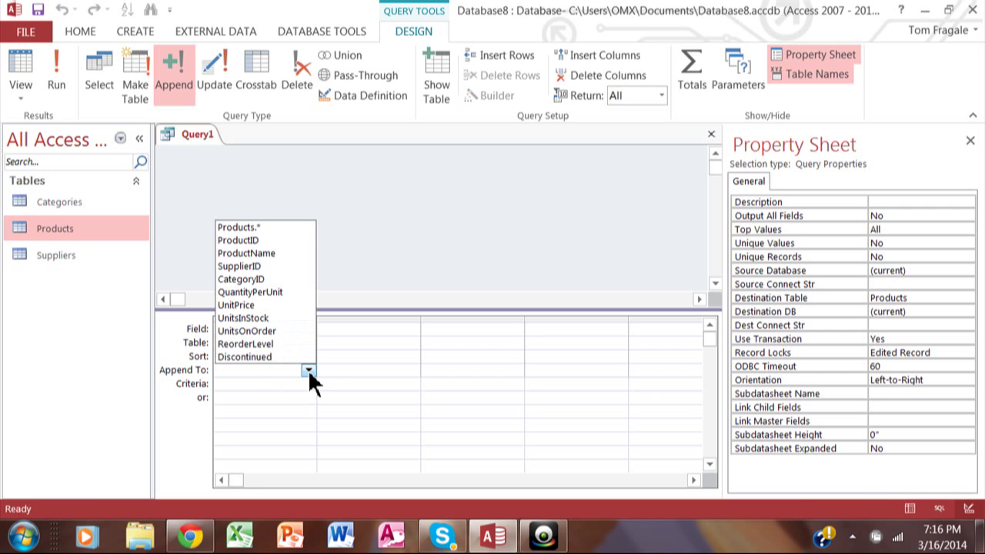
{"action": "left_click", "coordinate": [259, 242]}
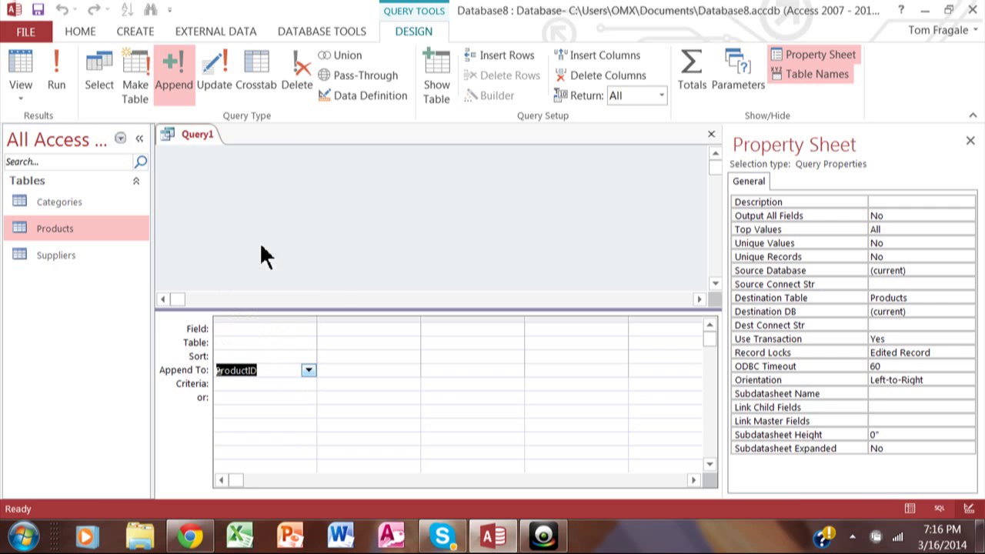
{"action": "left_click", "coordinate": [281, 331]}
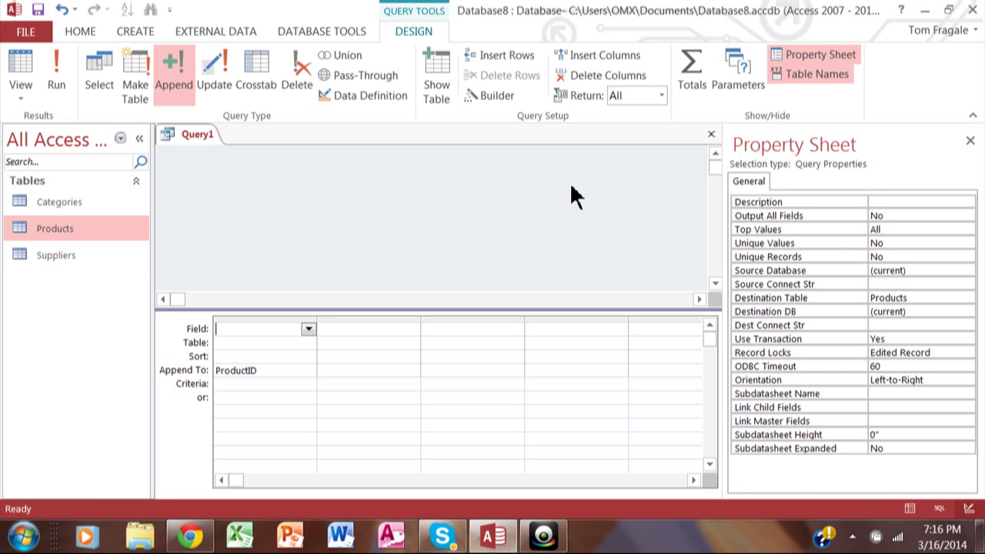
{"action": "type", "text": "3000"}
{"action": "left_click", "coordinate": [271, 345]}
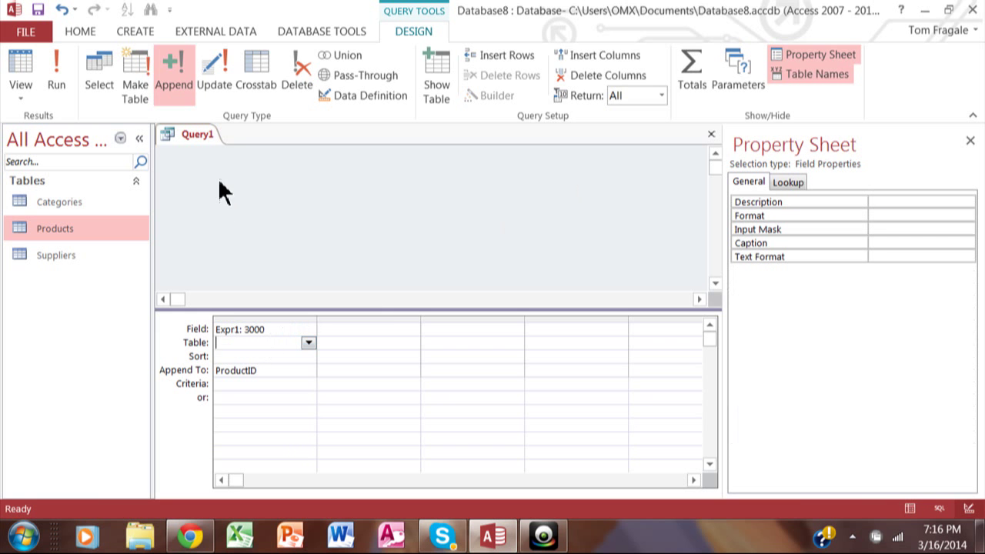
Step: Review the append destination and the ProductID/3000 column, leaving them unchanged
{"action": "left_click", "coordinate": [179, 80]}
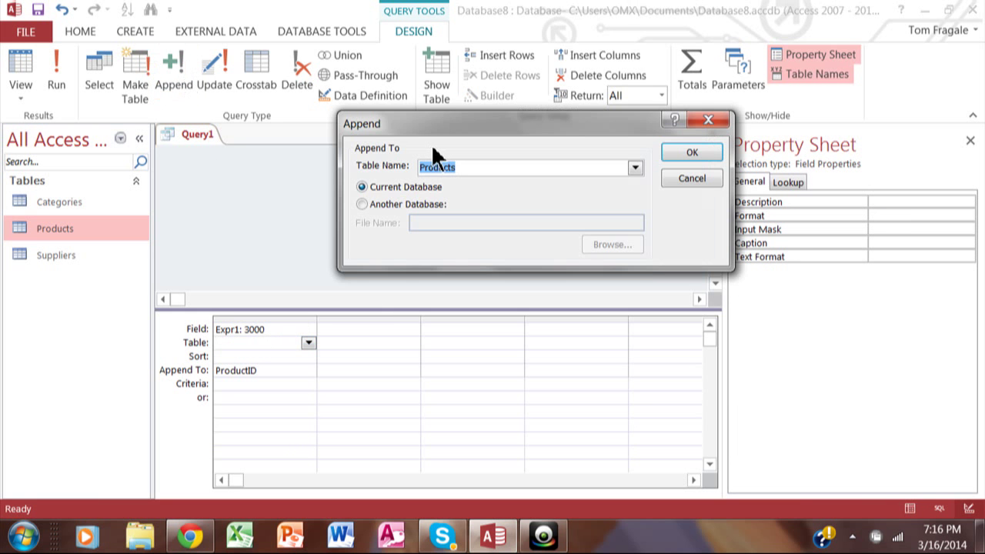
{"action": "left_click", "coordinate": [698, 179]}
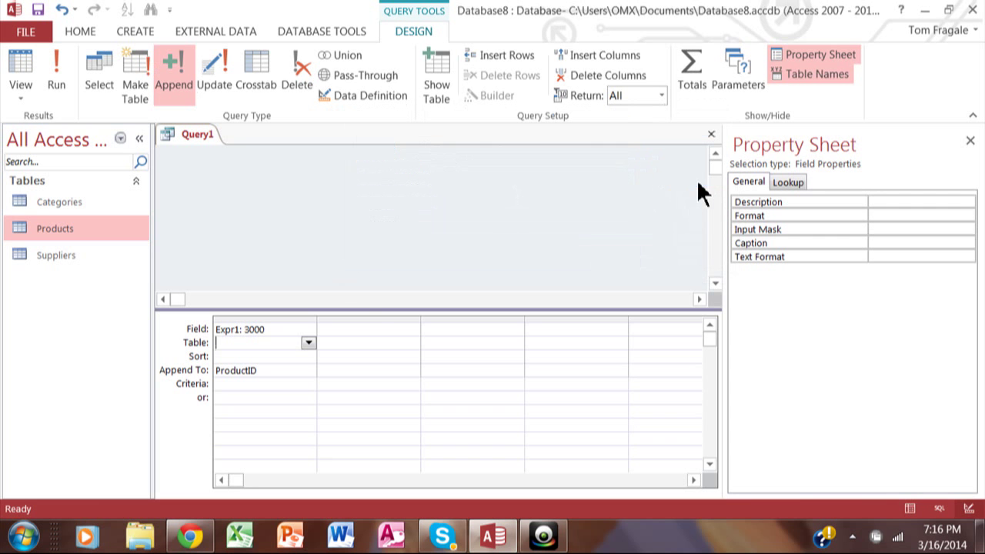
{"action": "left_click", "coordinate": [277, 372]}
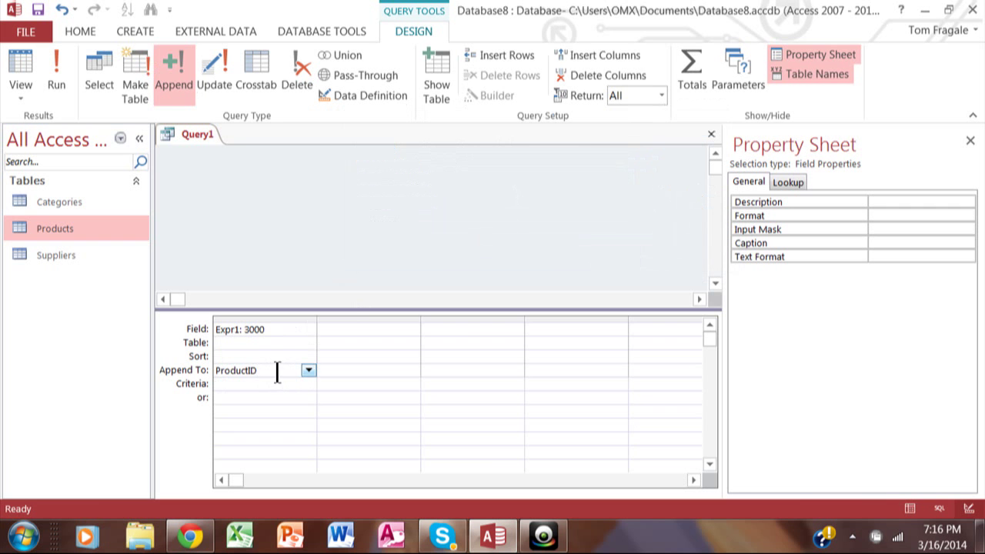
{"action": "left_click", "coordinate": [286, 331]}
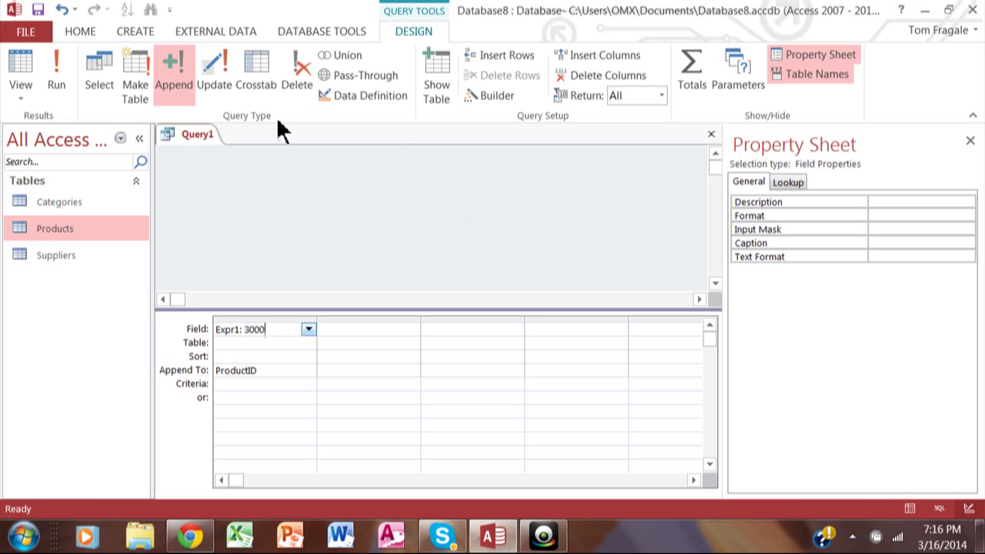
{"action": "left_click", "coordinate": [62, 75]}
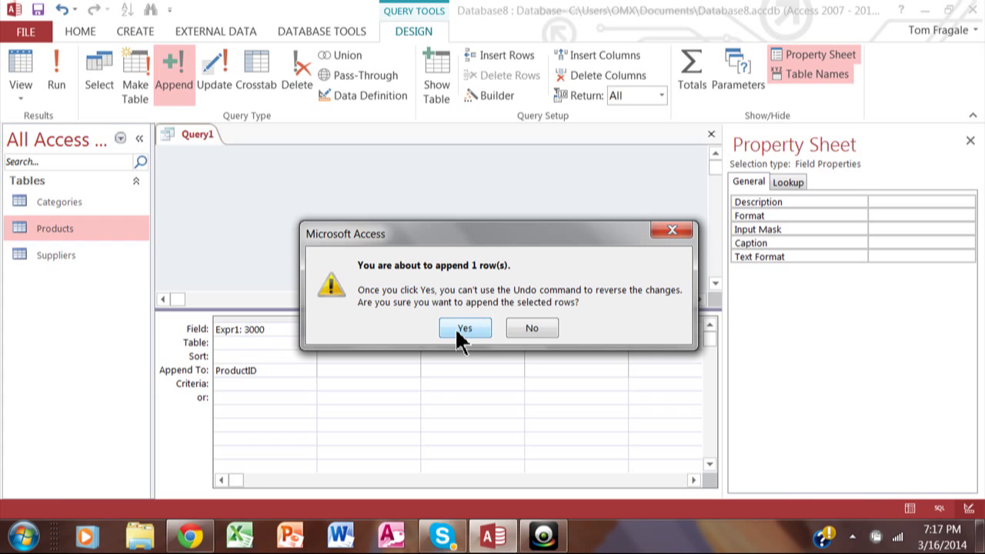
Step: Confirm appending one row, then save the query as 'modify autonumber' and close it
{"action": "left_click", "coordinate": [461, 330]}
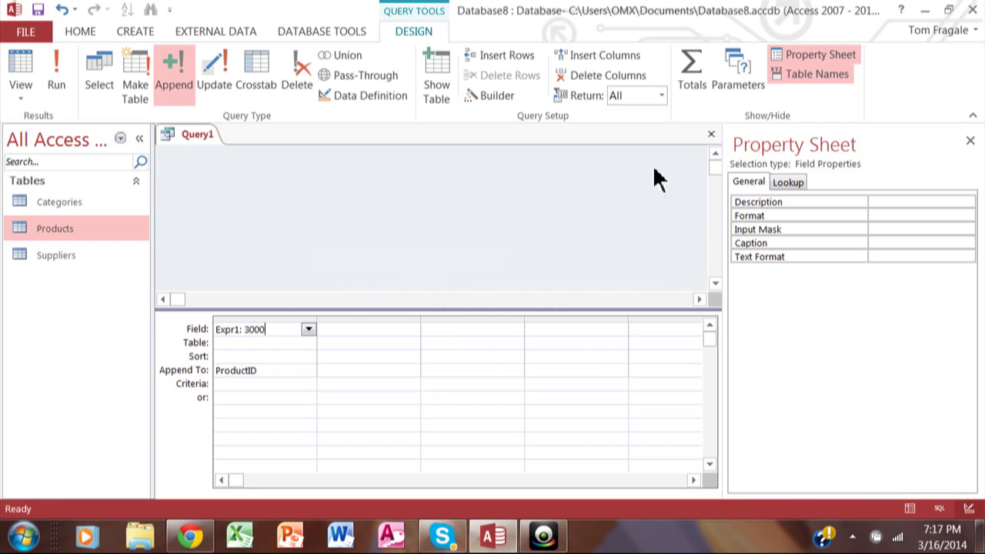
{"action": "left_click", "coordinate": [712, 135]}
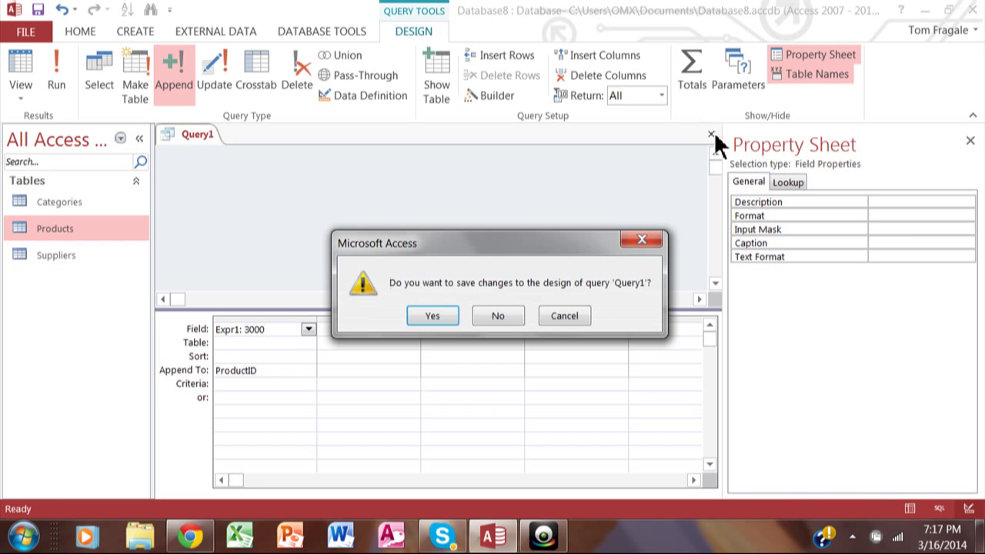
{"action": "left_click", "coordinate": [442, 319]}
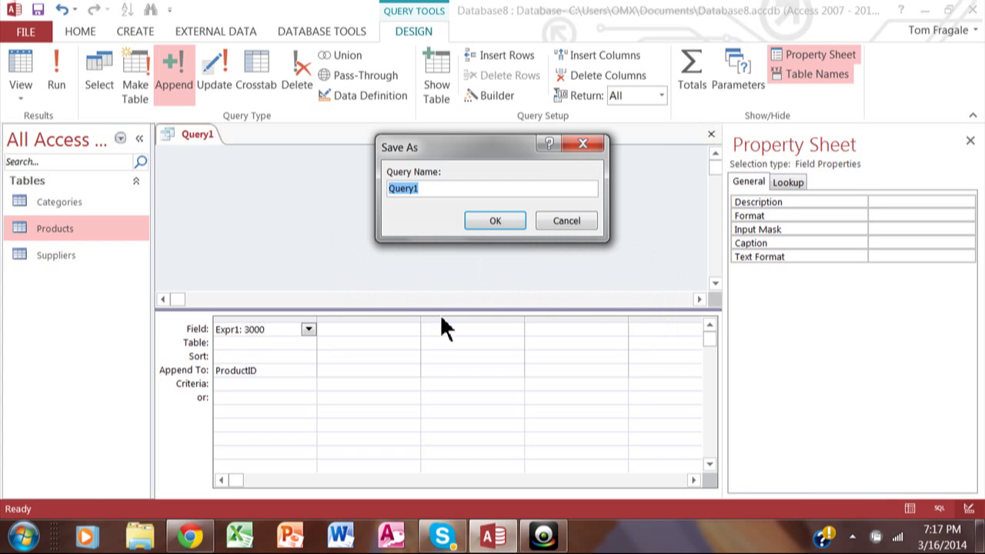
{"action": "type", "text": "modify autonumber"}
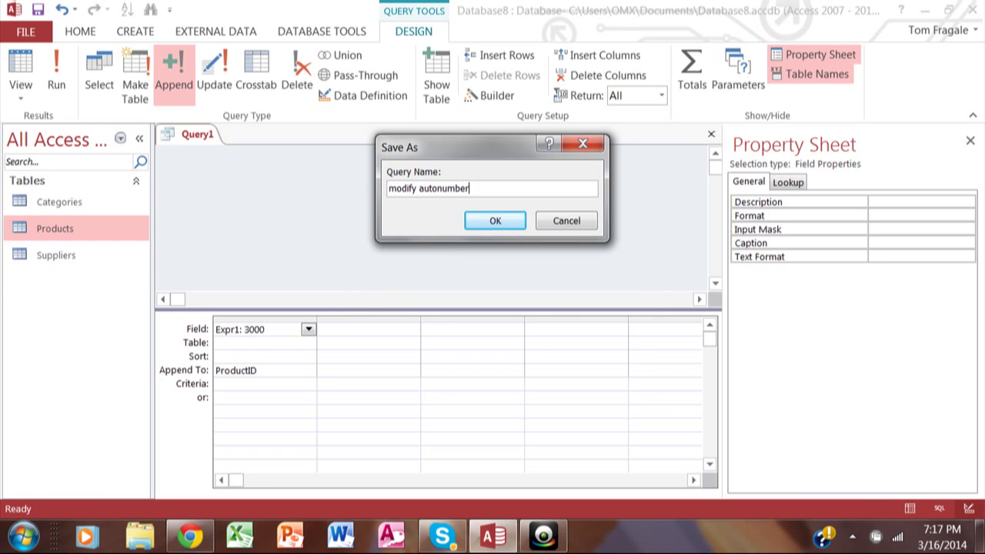
{"action": "key", "text": "Return"}
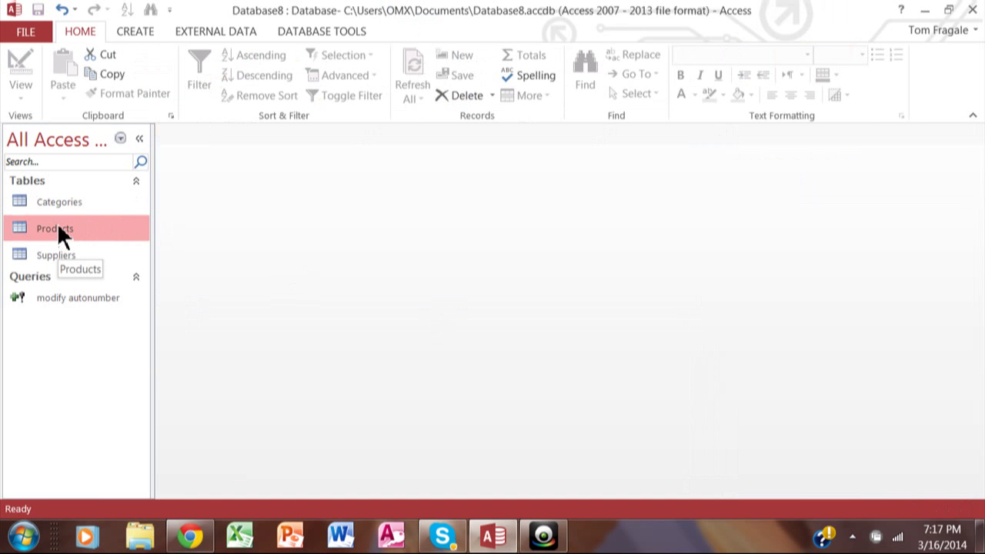
Step: Open Products and enter a new product named 'Salmon'
{"action": "double_click", "coordinate": [58, 227]}
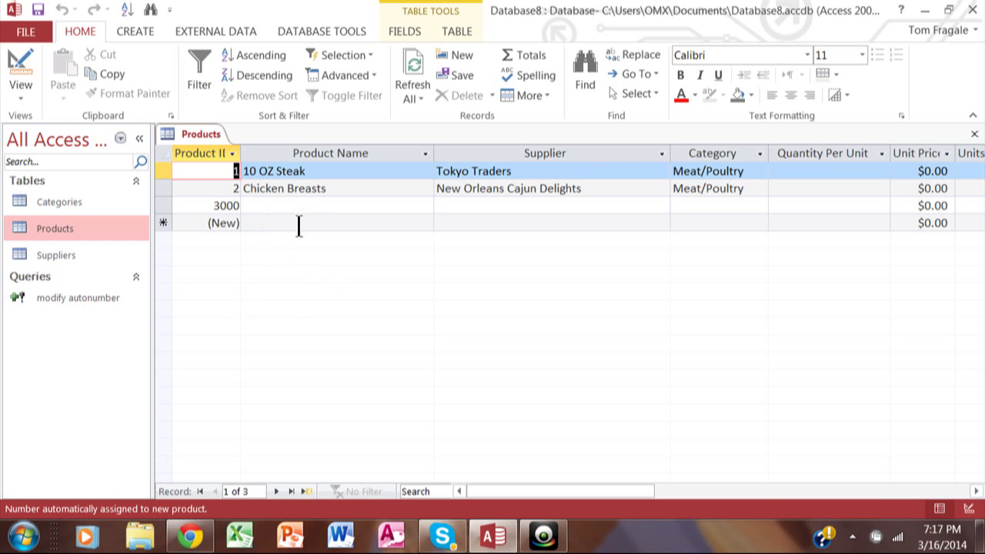
{"action": "left_click", "coordinate": [299, 223]}
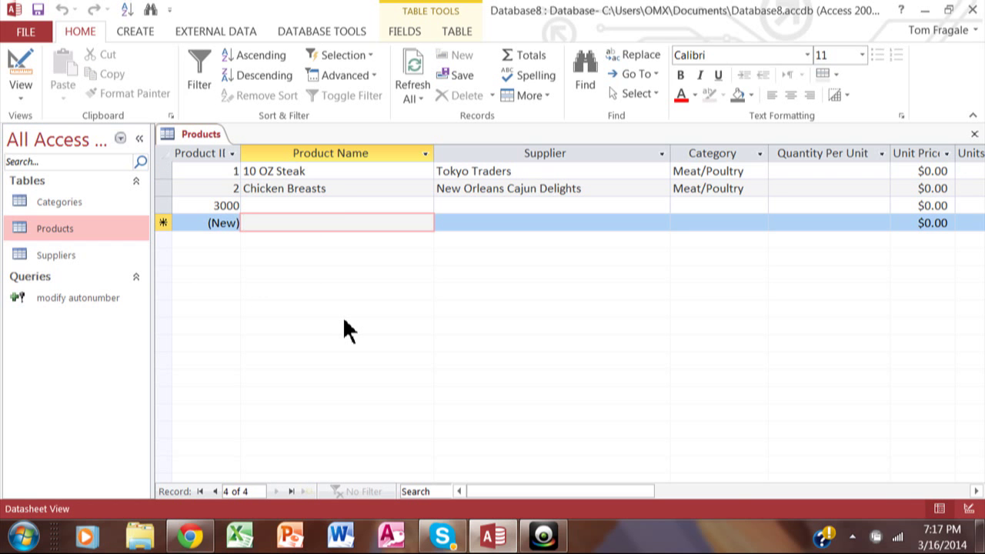
{"action": "type", "text": "Salmon"}
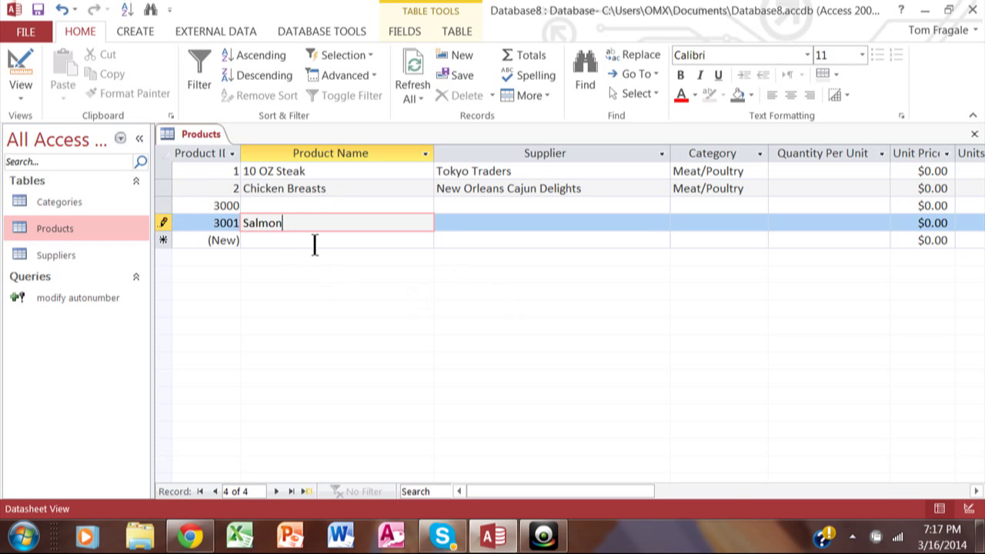
{"action": "key", "text": "Tab"}
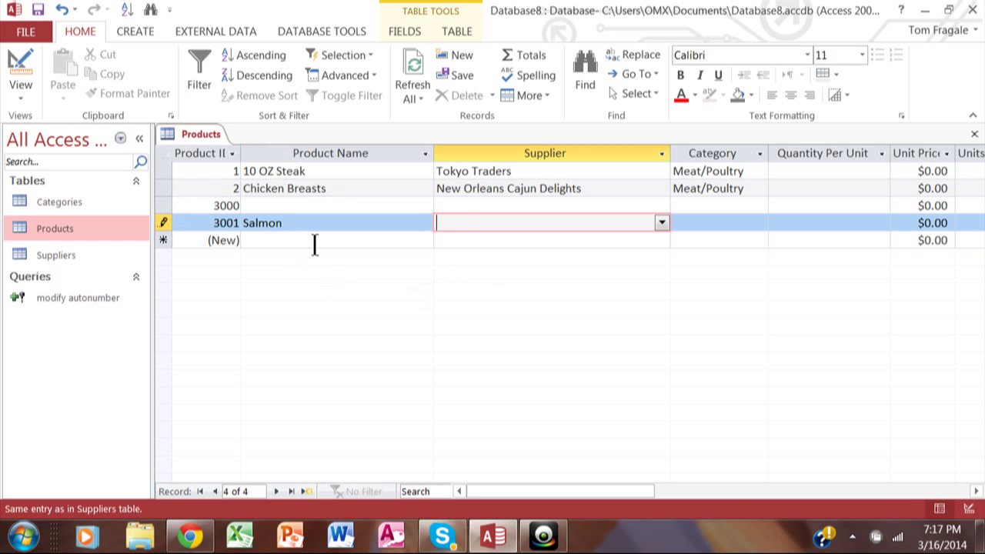
Step: Set Salmon's supplier to New England Seafood Cannery
{"action": "left_click", "coordinate": [661, 222]}
{"action": "left_click_drag", "start_coordinate": [666, 259], "coordinate": [667, 339]}
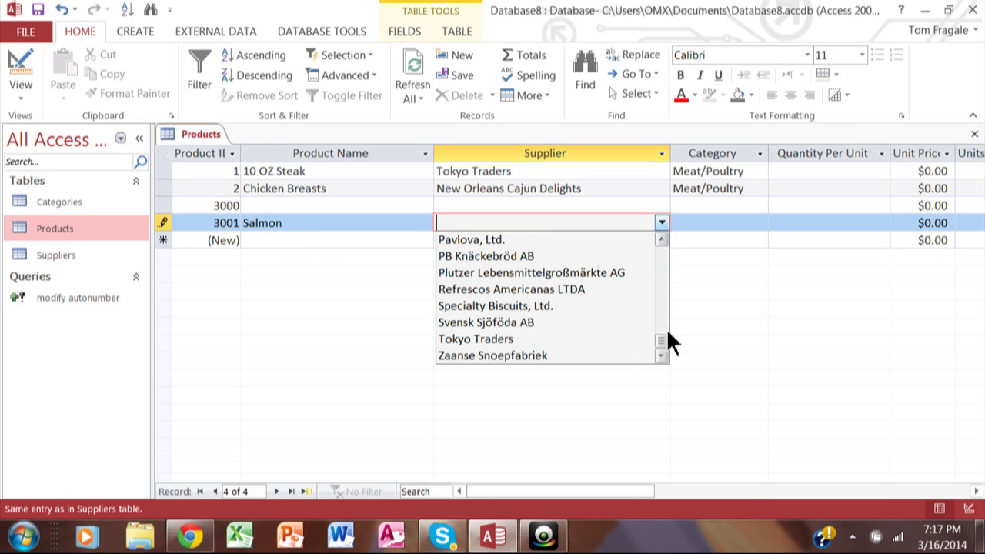
{"action": "left_click", "coordinate": [661, 238]}
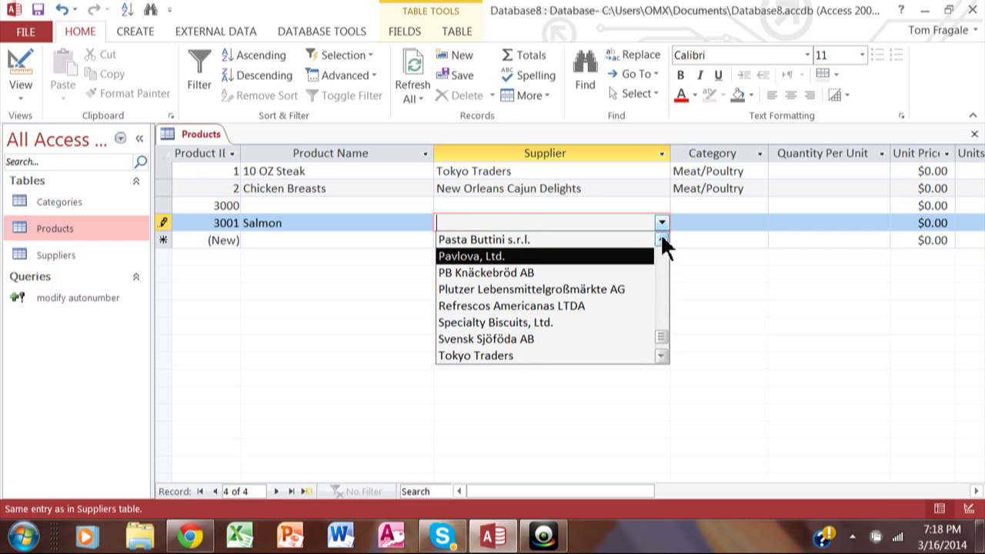
{"action": "left_click", "coordinate": [662, 238]}
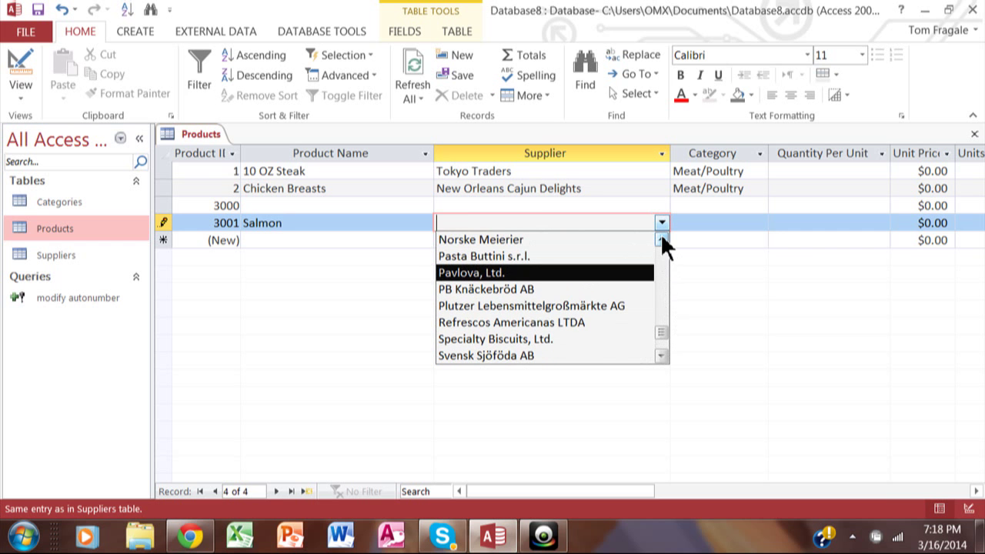
{"action": "left_click", "coordinate": [662, 238]}
{"action": "left_click", "coordinate": [662, 237]}
{"action": "left_click", "coordinate": [662, 238]}
{"action": "left_click", "coordinate": [594, 257]}
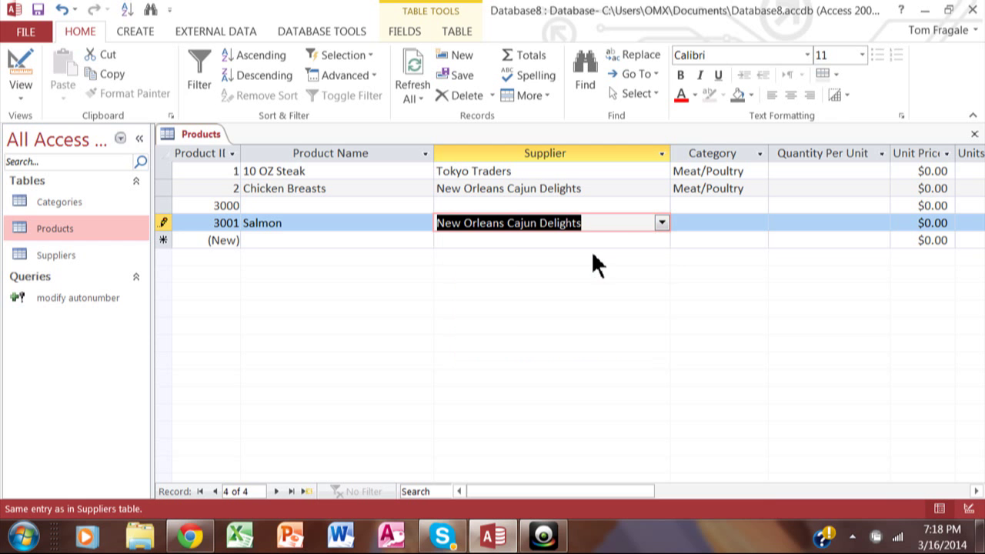
{"action": "left_click", "coordinate": [663, 222]}
{"action": "left_click", "coordinate": [661, 238]}
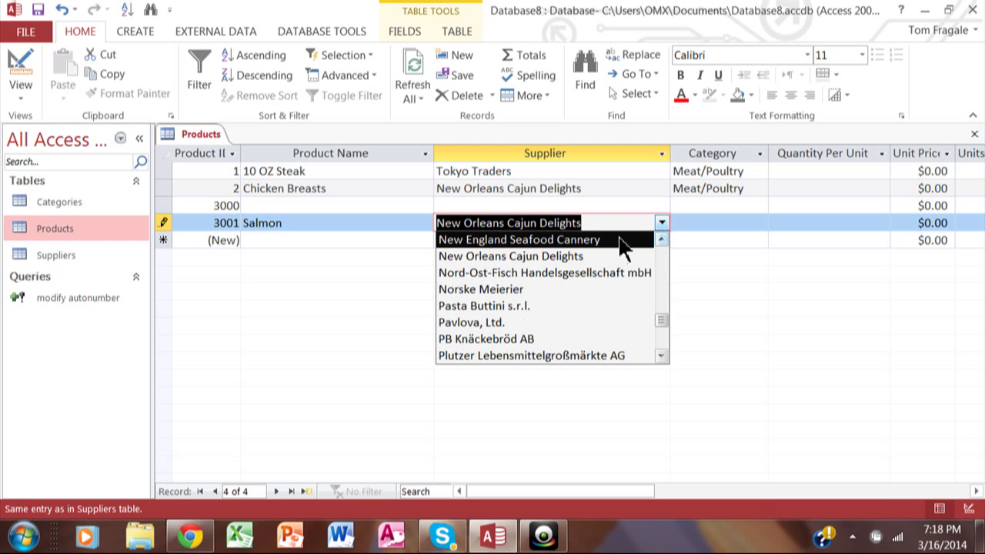
{"action": "left_click", "coordinate": [652, 240]}
Step: Set Salmon's category to Seafood and save the record
{"action": "left_click", "coordinate": [740, 224]}
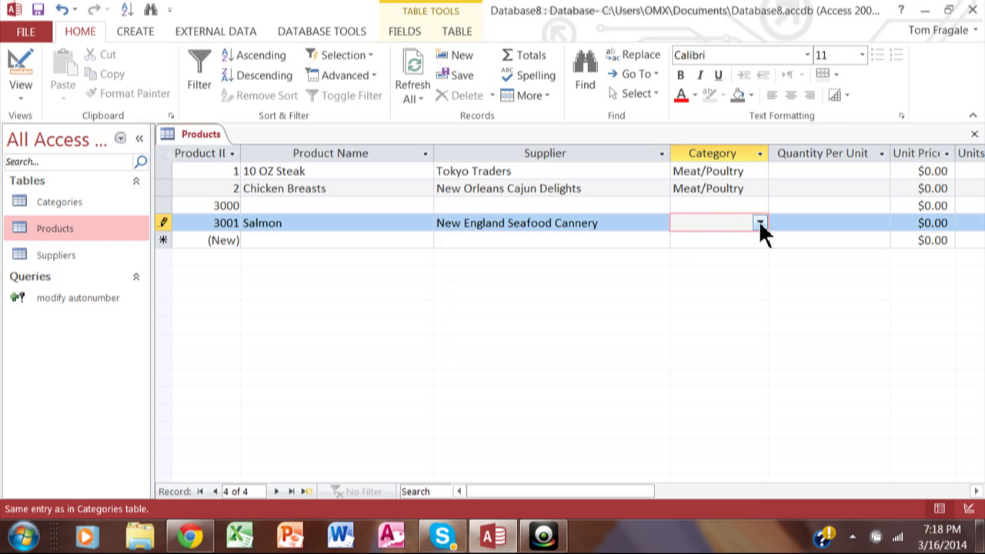
{"action": "left_click", "coordinate": [759, 221]}
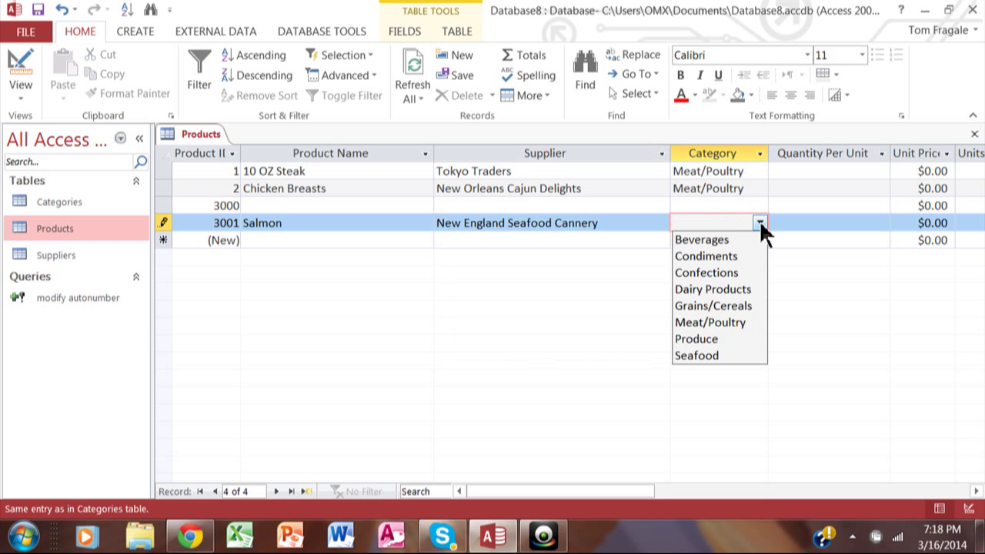
{"action": "left_click", "coordinate": [718, 358]}
{"action": "left_click", "coordinate": [289, 240]}
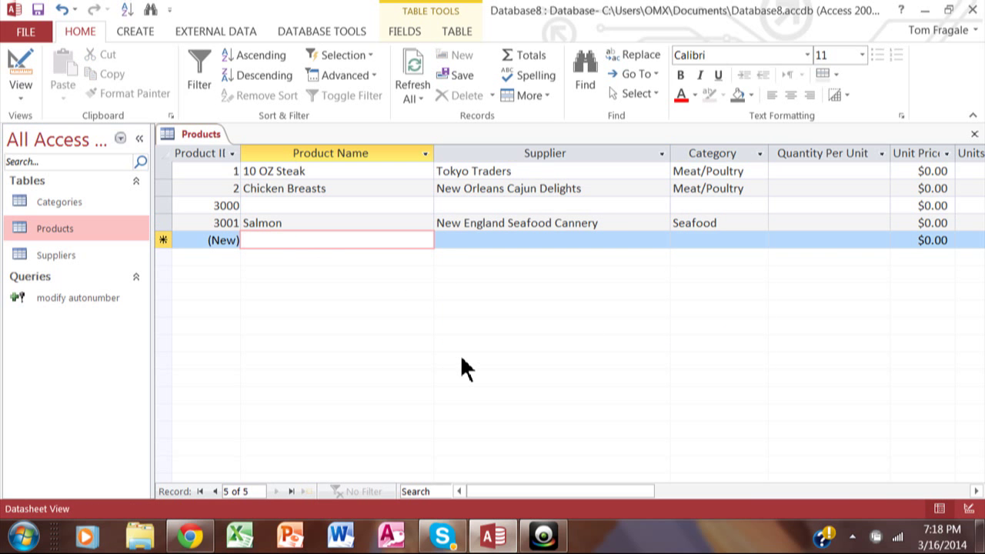
Step: Enter 'Catfish Filets' from New Orleans Cajun Delights in Seafood, then close Products
{"action": "type", "text": "Catf"}
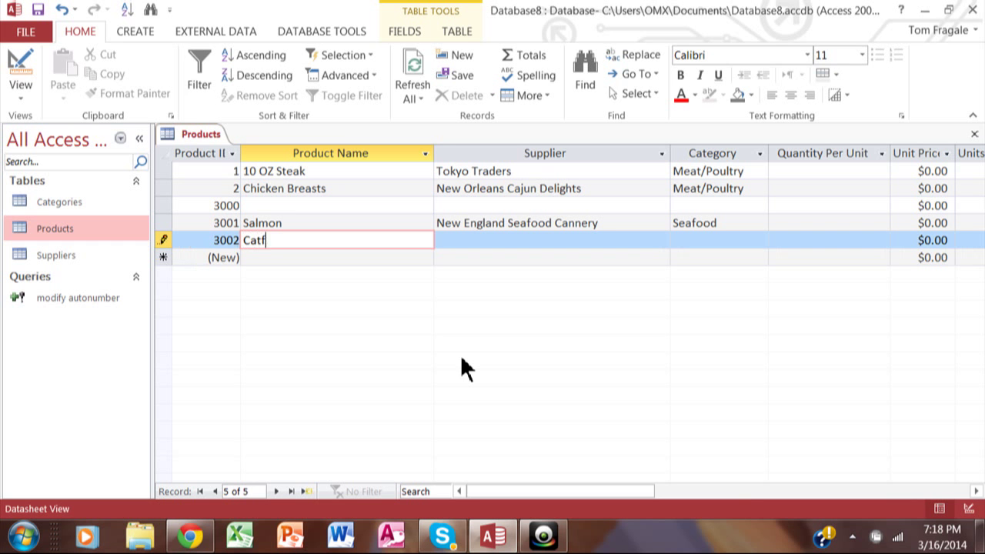
{"action": "type", "text": "ish Filets"}
{"action": "key", "text": "Tab"}
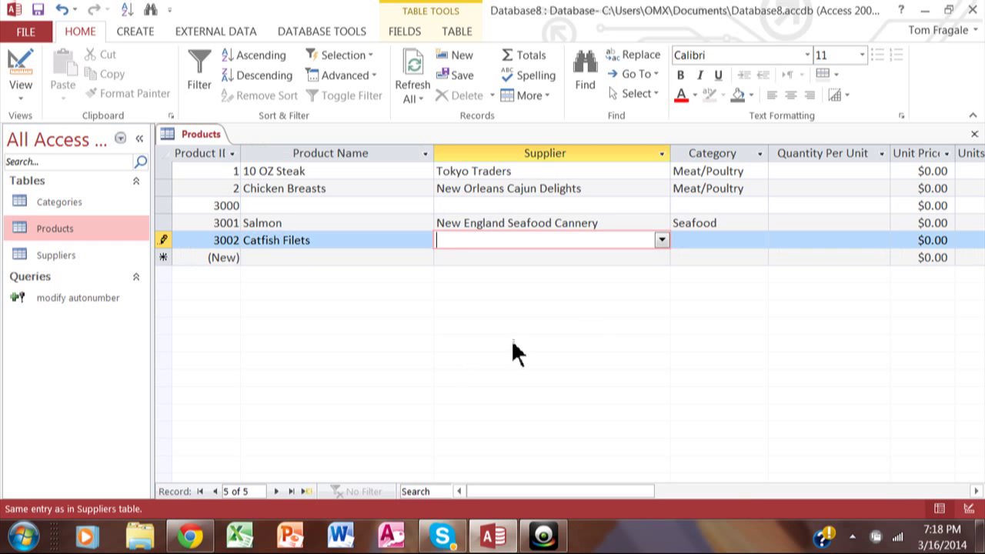
{"action": "left_click", "coordinate": [661, 240]}
{"action": "left_click_drag", "start_coordinate": [659, 269], "coordinate": [658, 329]}
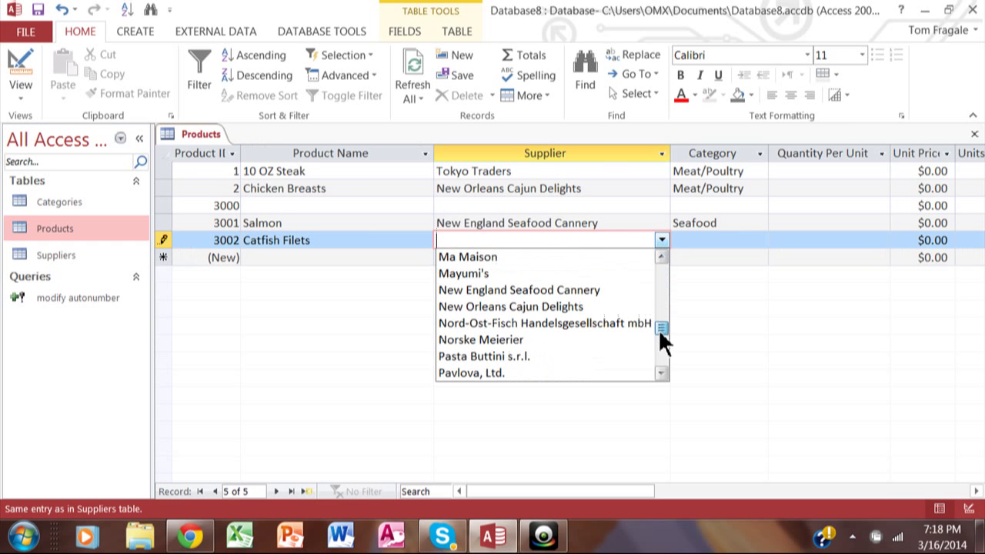
{"action": "left_click", "coordinate": [594, 306]}
{"action": "left_click", "coordinate": [712, 240]}
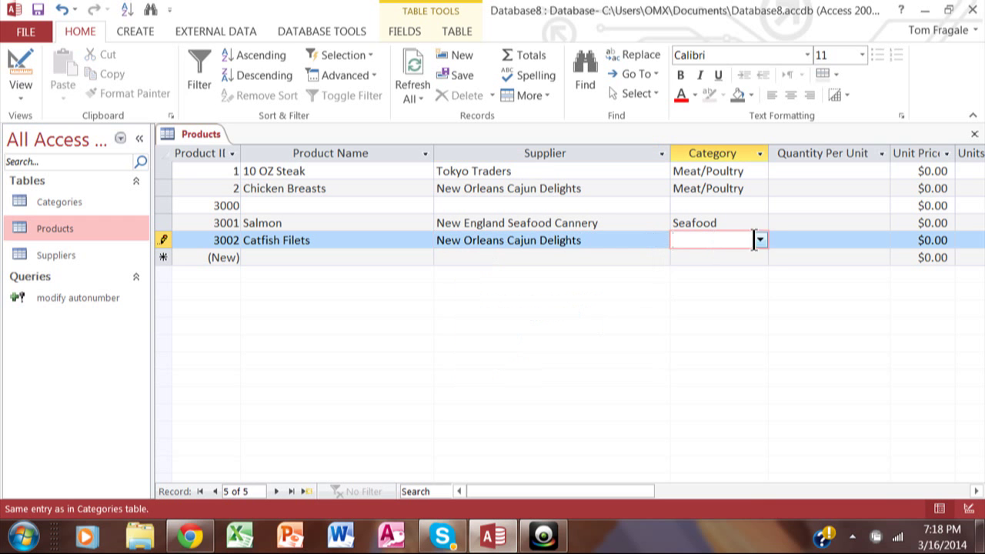
{"action": "left_click", "coordinate": [760, 241]}
{"action": "left_click", "coordinate": [714, 373]}
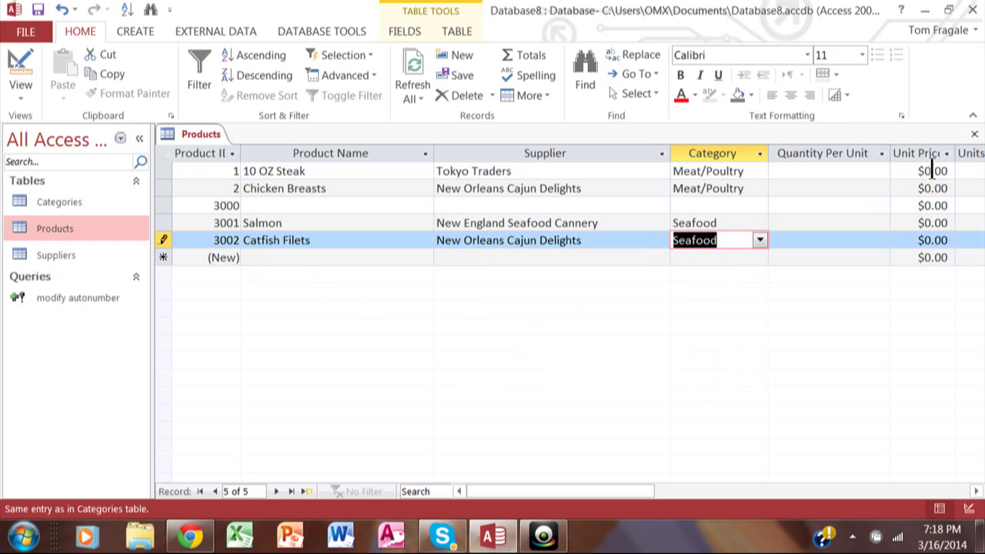
{"action": "left_click", "coordinate": [973, 137]}
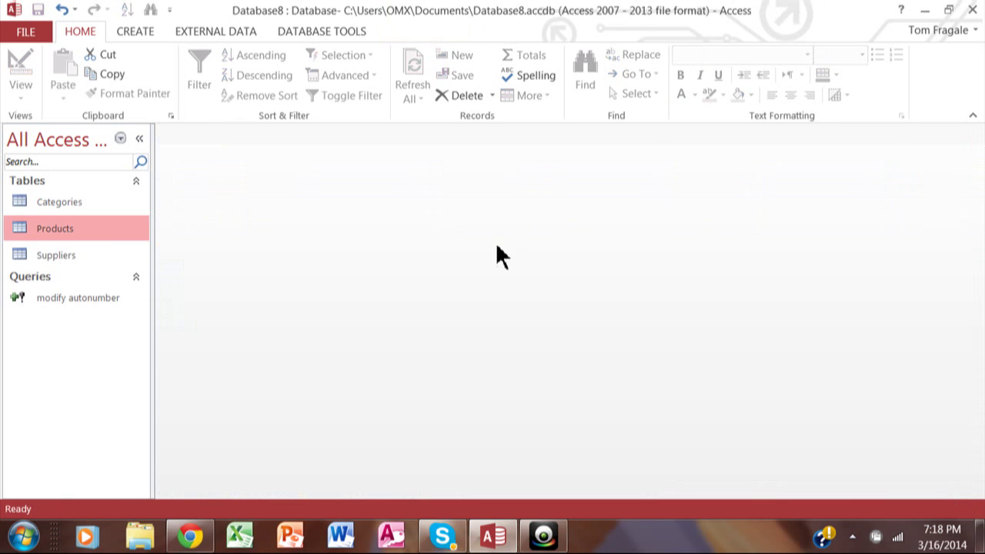
Step: Copy and paste Products as structure only, named 'New products'
{"action": "right_click", "coordinate": [88, 232]}
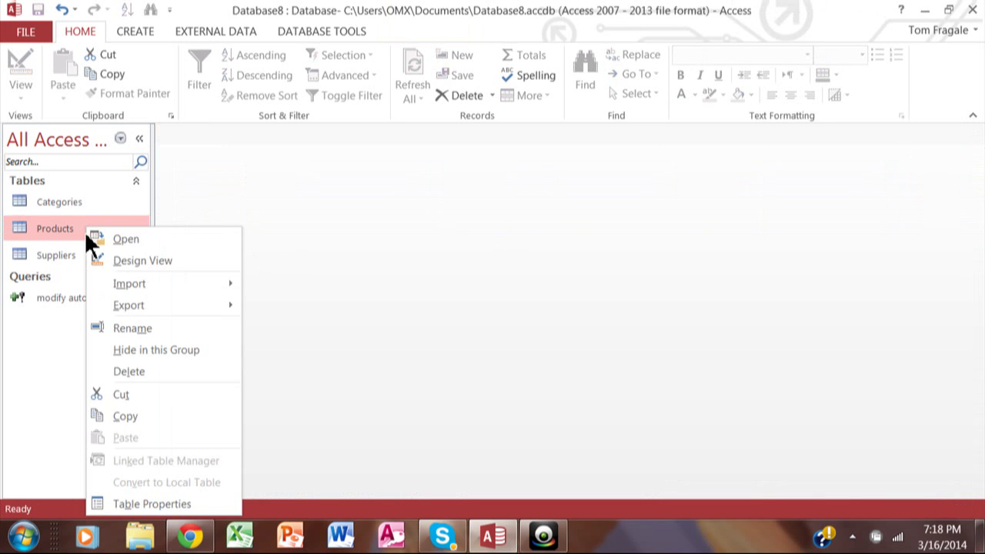
{"action": "left_click", "coordinate": [130, 419]}
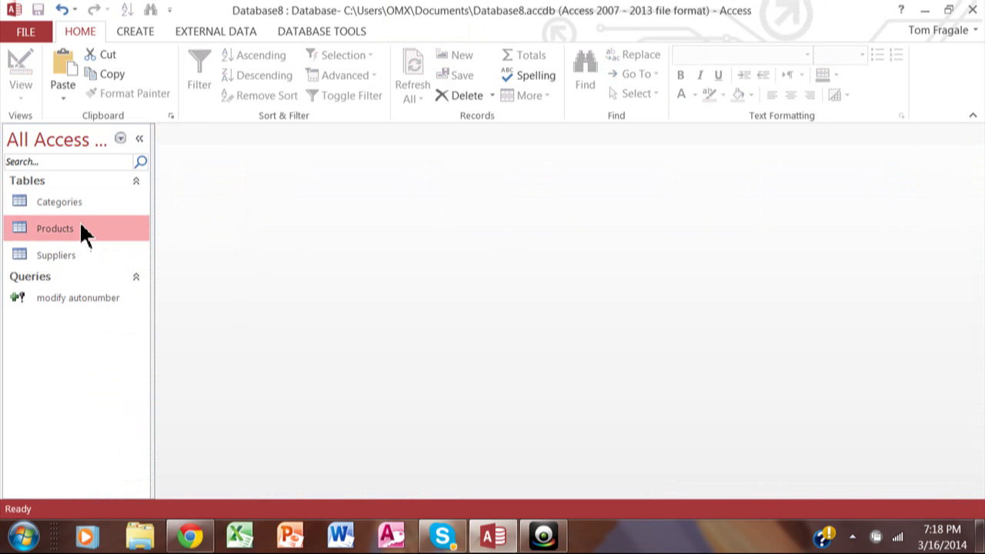
{"action": "right_click", "coordinate": [80, 239]}
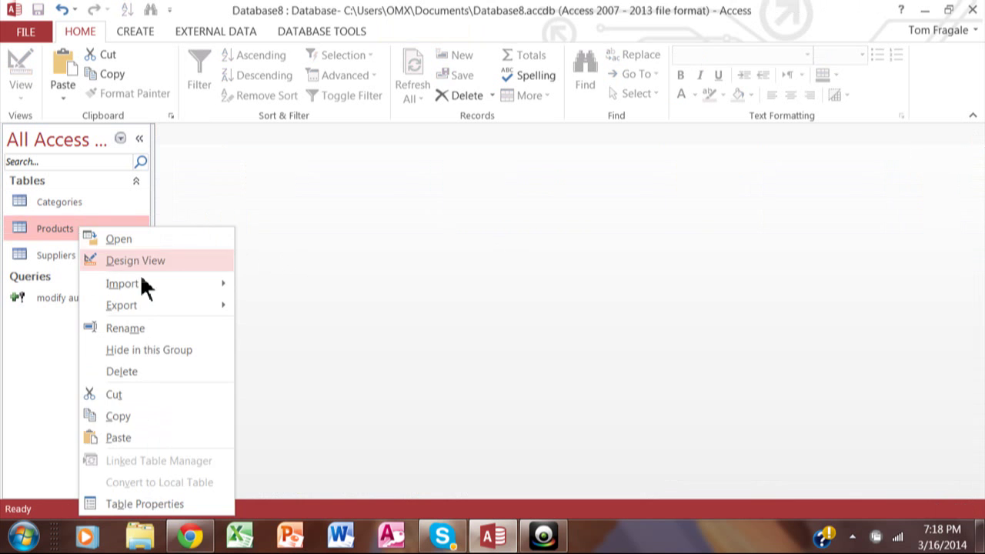
{"action": "left_click", "coordinate": [126, 435]}
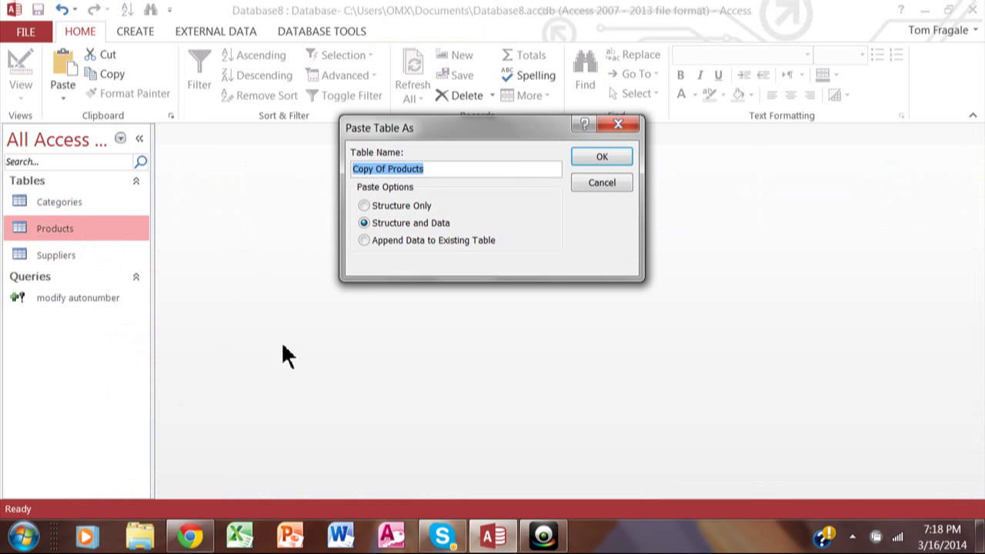
{"action": "left_click", "coordinate": [364, 206]}
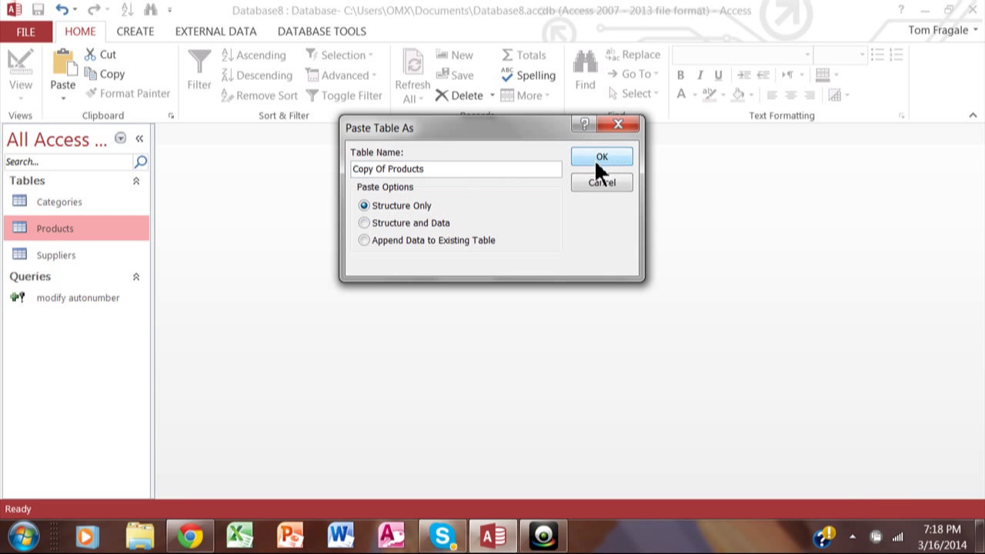
{"action": "left_click_drag", "start_coordinate": [462, 168], "coordinate": [275, 173]}
{"action": "type", "text": "New "}
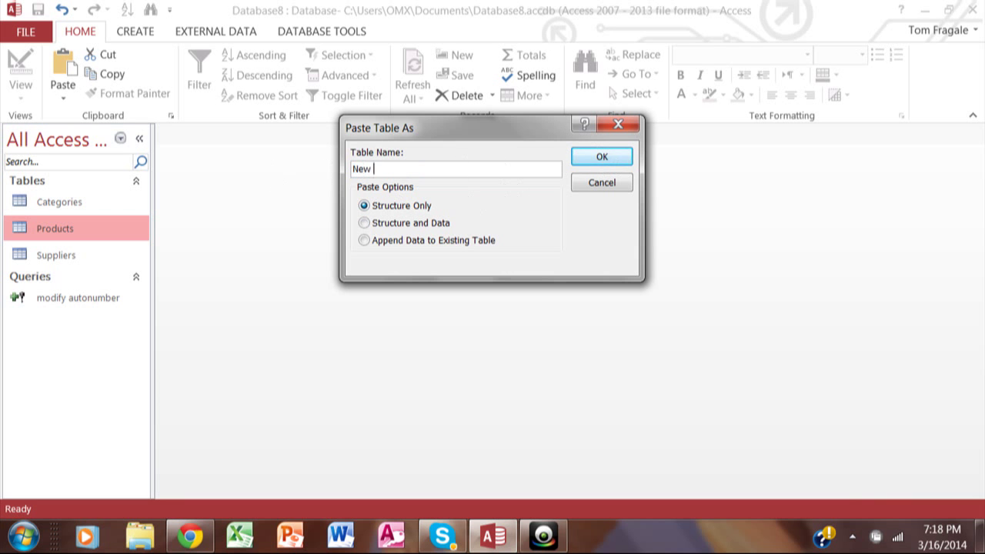
{"action": "type", "text": "products"}
{"action": "key", "text": "Return"}
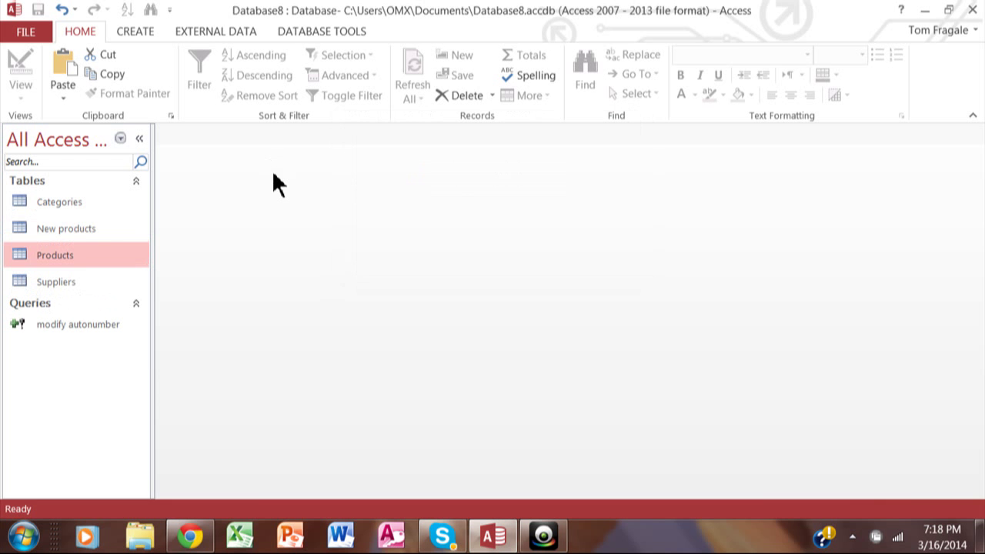
Step: Open New products to verify it has no records, then close it
{"action": "left_click", "coordinate": [96, 231]}
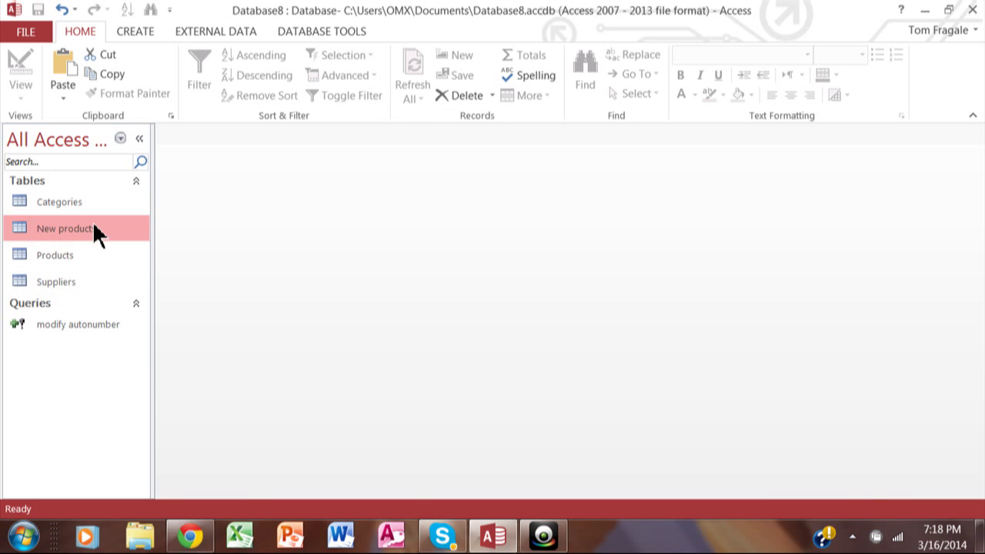
{"action": "double_click", "coordinate": [97, 231]}
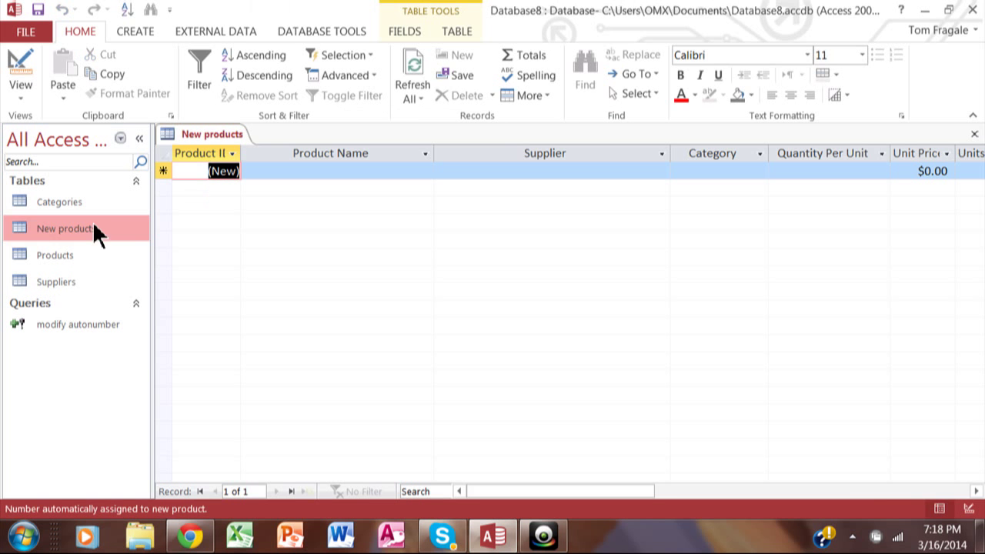
{"action": "left_click", "coordinate": [975, 134]}
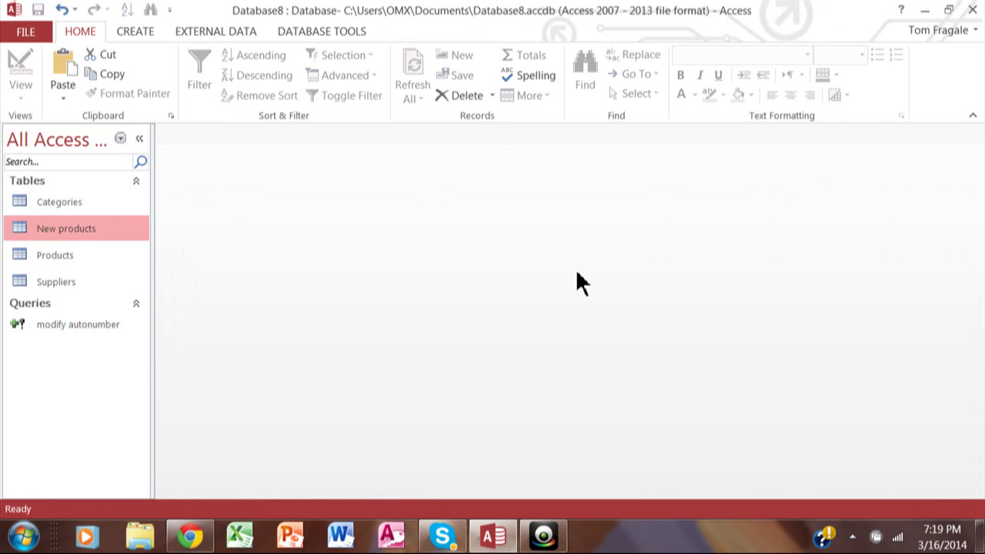
Step: Change the modify autonumber query's append target to New products
{"action": "right_click", "coordinate": [59, 327]}
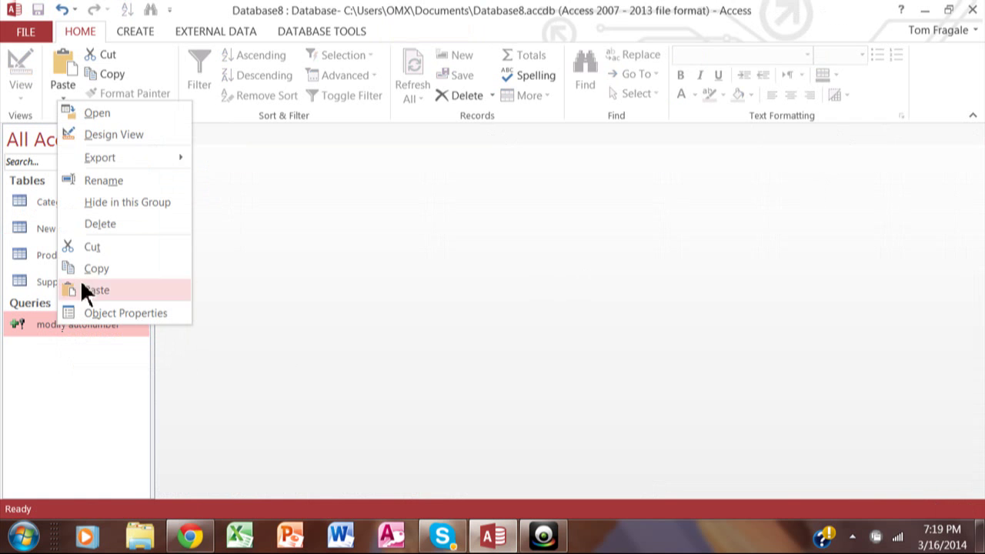
{"action": "left_click", "coordinate": [128, 136]}
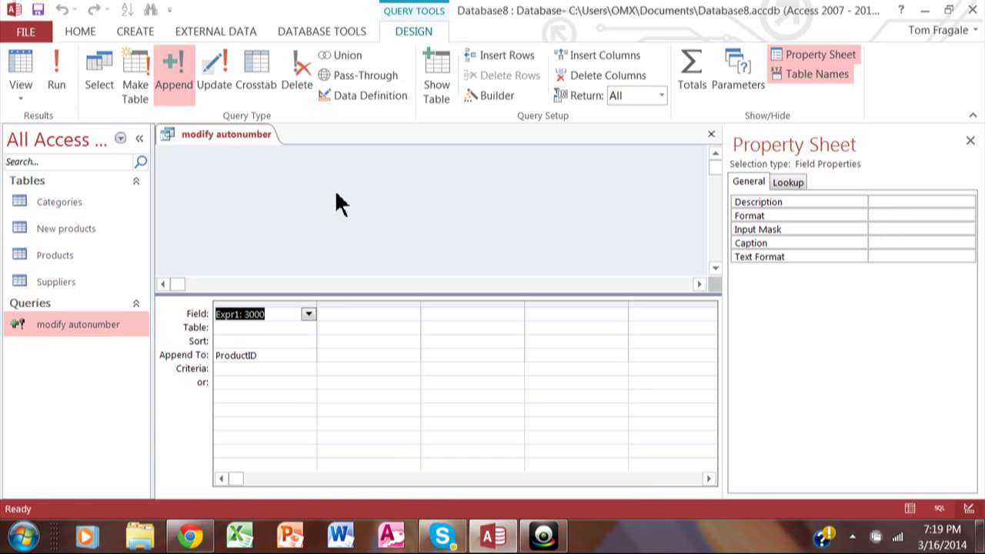
{"action": "left_click", "coordinate": [178, 82]}
{"action": "left_click", "coordinate": [635, 168]}
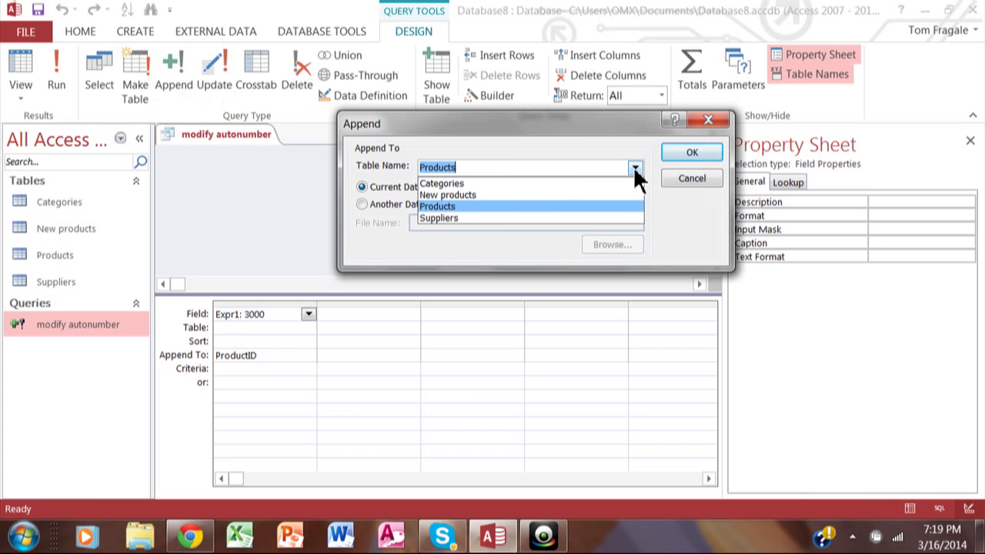
{"action": "left_click", "coordinate": [475, 192]}
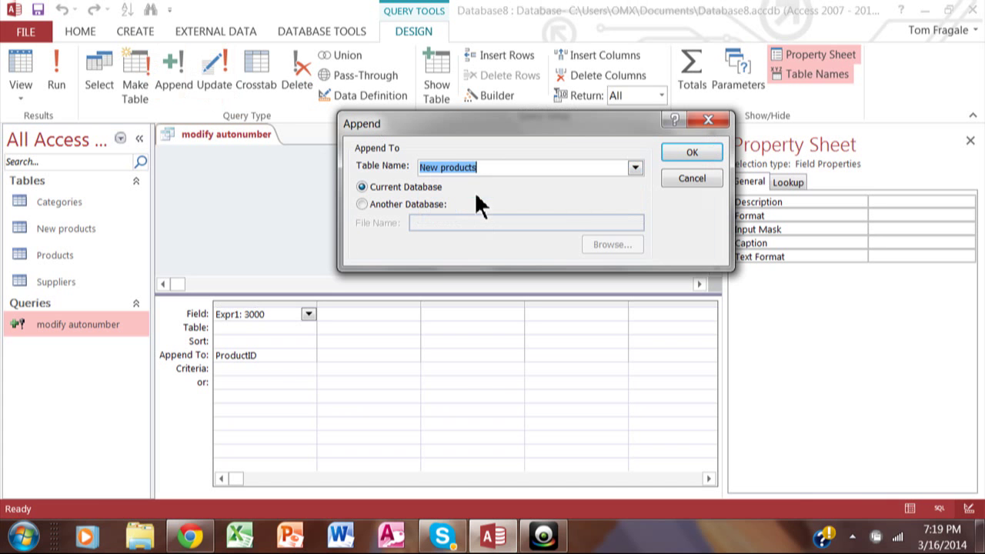
{"action": "left_click", "coordinate": [691, 153]}
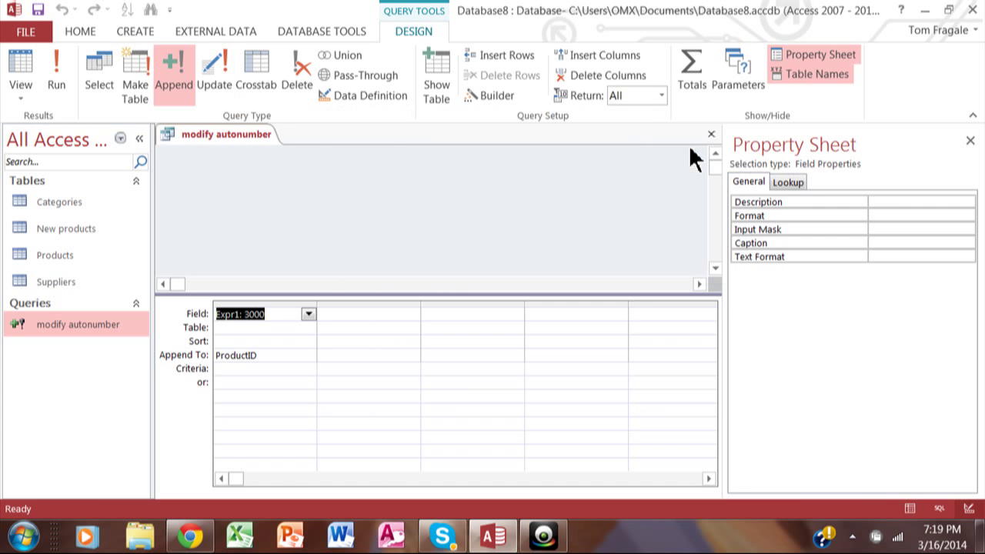
Step: Replace 3000 with 5000, run the query appending one row, and save it
{"action": "left_click", "coordinate": [285, 325]}
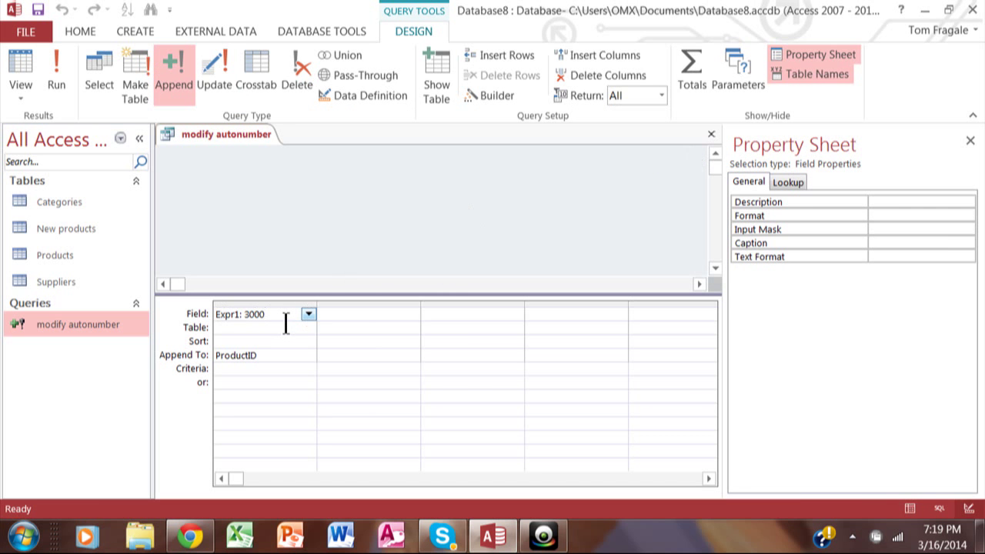
{"action": "key", "text": "BackSpace"}
{"action": "key", "text": "BackSpace"}
{"action": "key", "text": "BackSpace"}
{"action": "key", "text": "BackSpace"}
{"action": "type", "text": "5000"}
{"action": "left_click", "coordinate": [58, 85]}
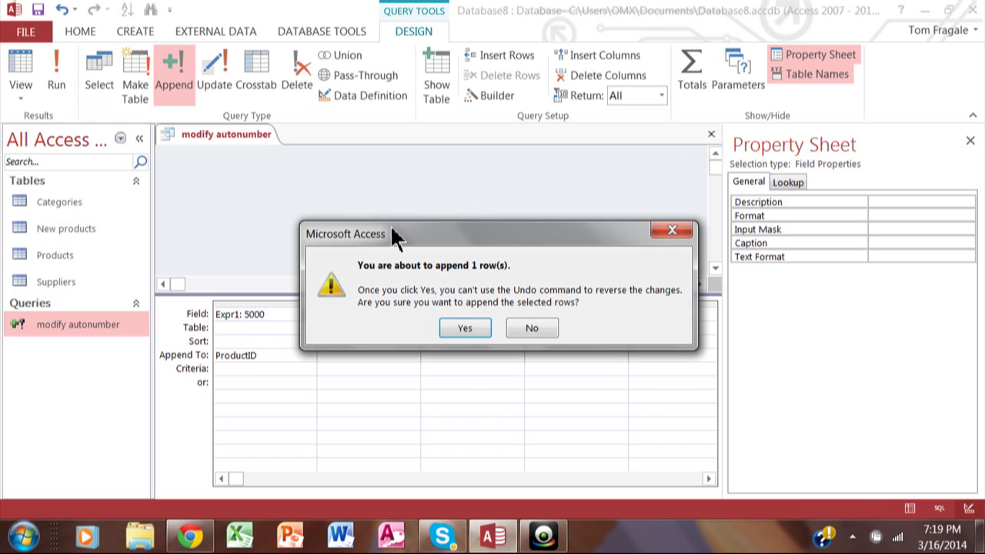
{"action": "left_click", "coordinate": [464, 329]}
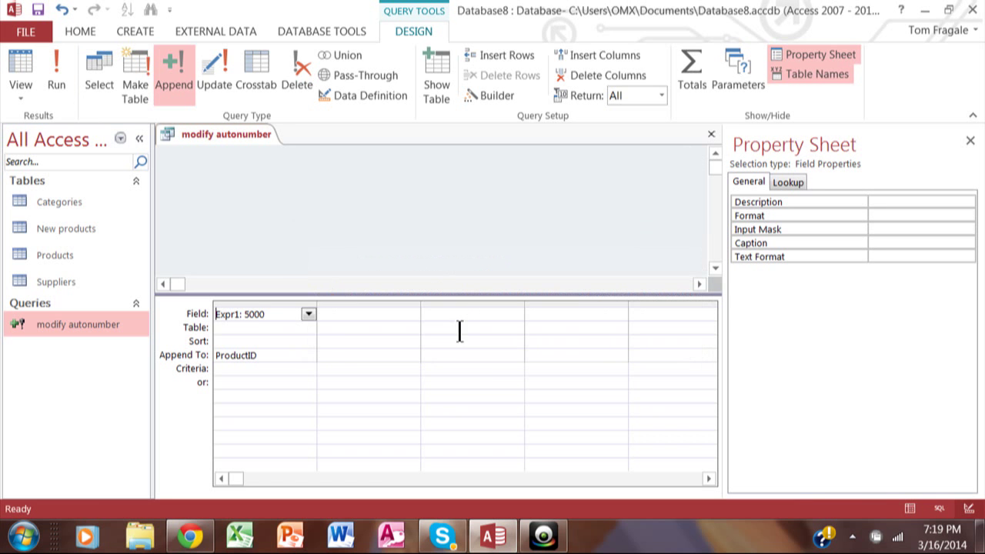
{"action": "left_click", "coordinate": [712, 136]}
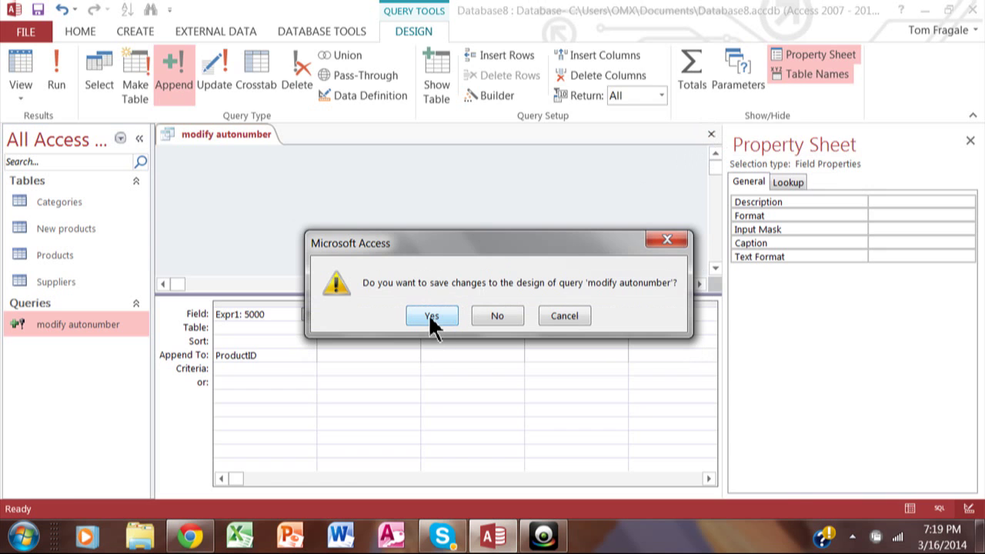
{"action": "left_click", "coordinate": [432, 319]}
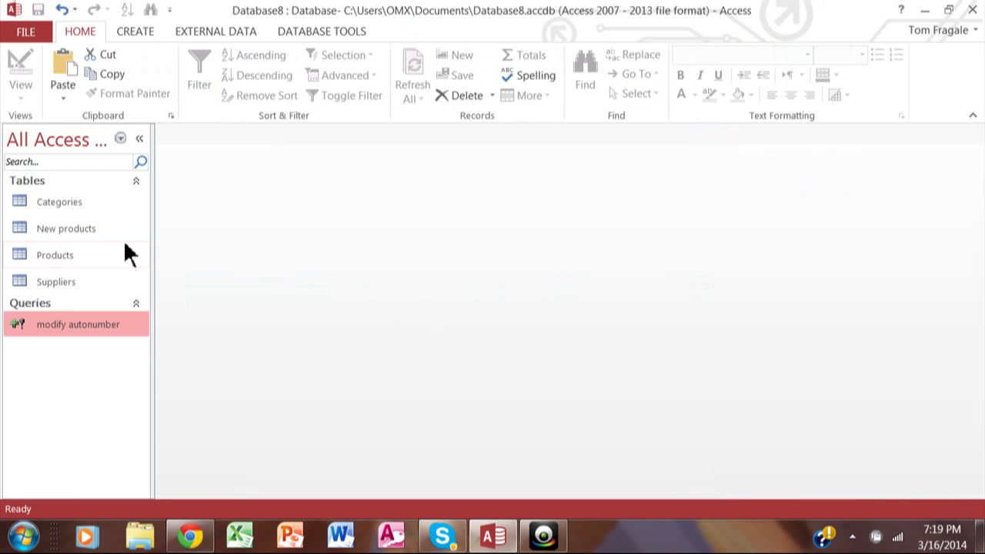
Step: In New products, enter record 5001: Broccoli, supplier Tokyo Traders, category Produce
{"action": "double_click", "coordinate": [74, 230]}
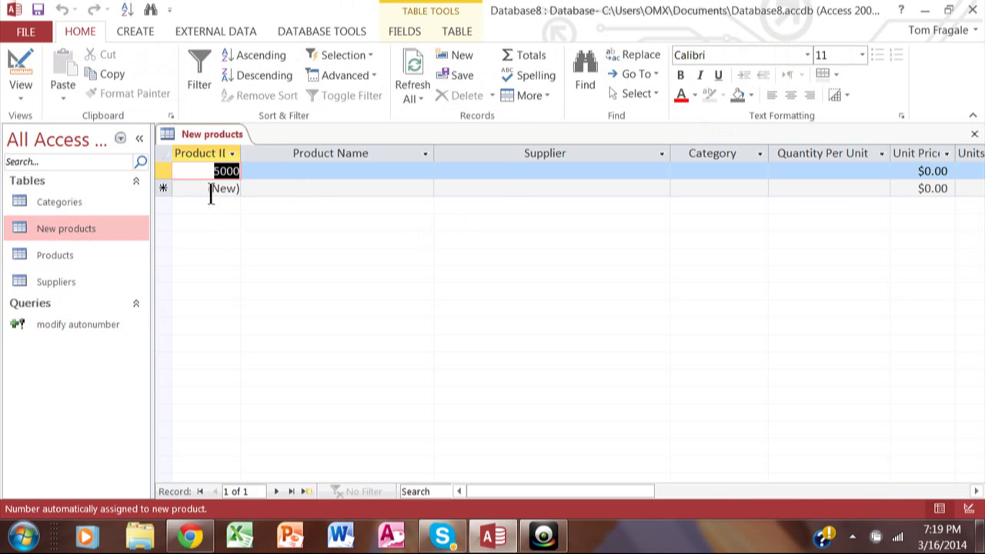
{"action": "left_click", "coordinate": [306, 189]}
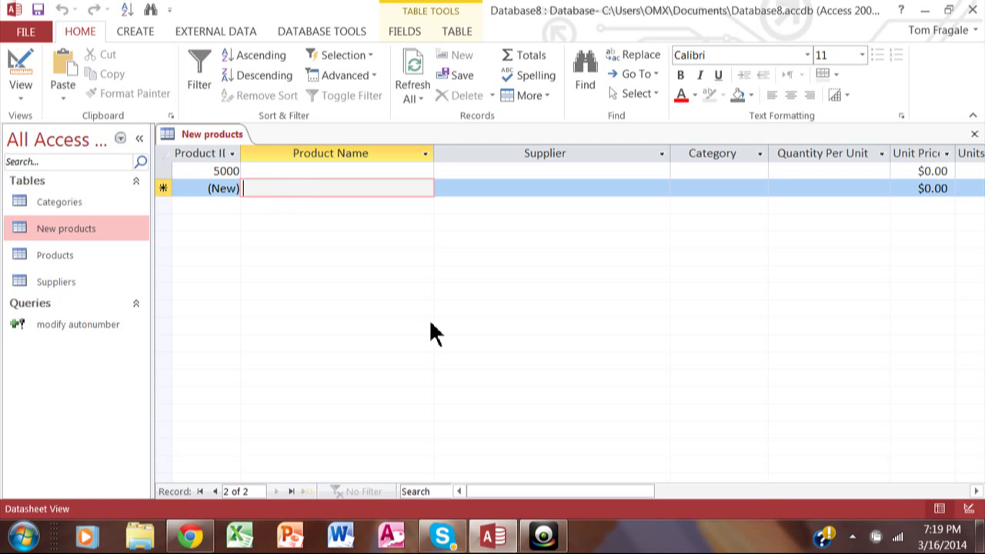
{"action": "type", "text": "Bro"}
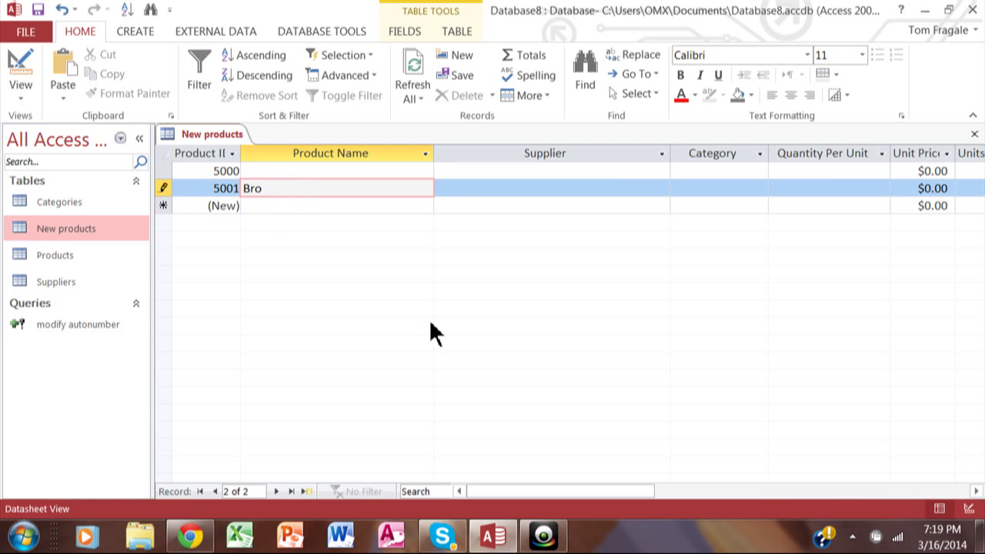
{"action": "type", "text": "ccoli"}
{"action": "key", "text": "Tab"}
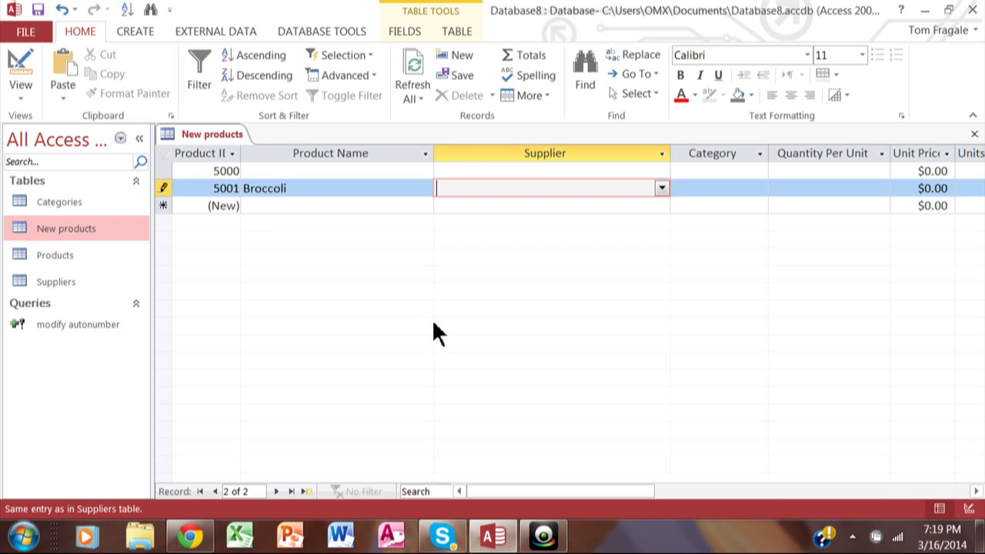
{"action": "left_click", "coordinate": [661, 188]}
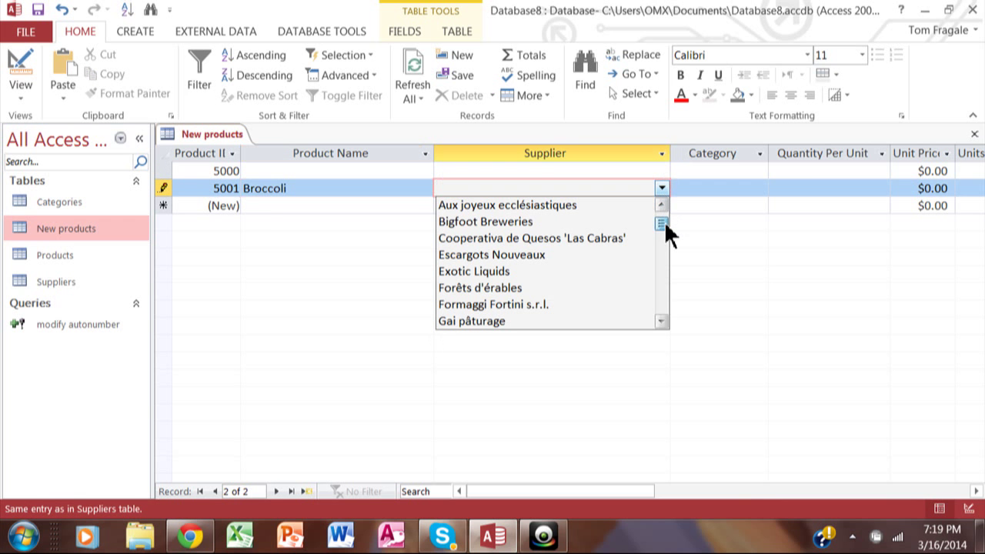
{"action": "scroll", "coordinate": [663, 242], "scroll_direction": "down", "scroll_amount": 7}
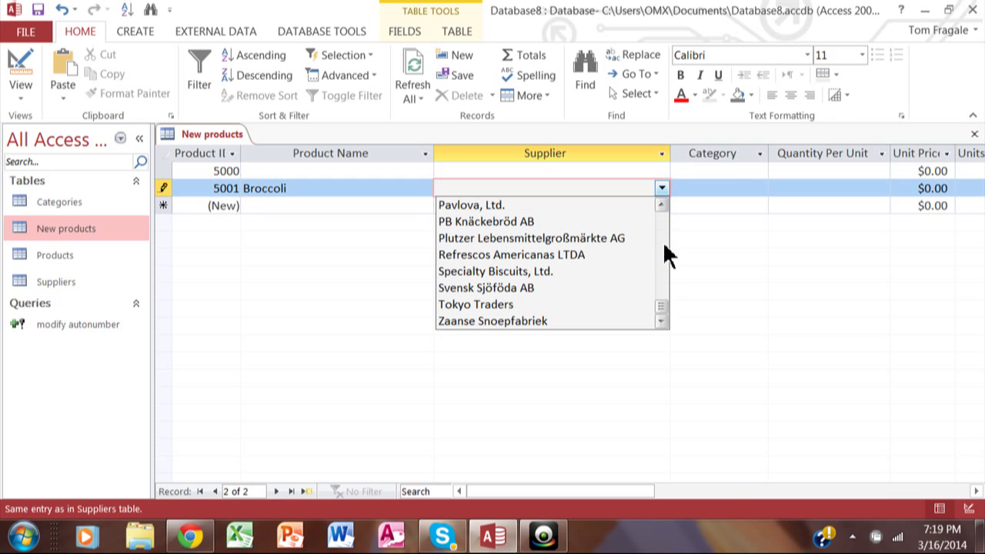
{"action": "left_click", "coordinate": [528, 304]}
{"action": "left_click", "coordinate": [737, 189]}
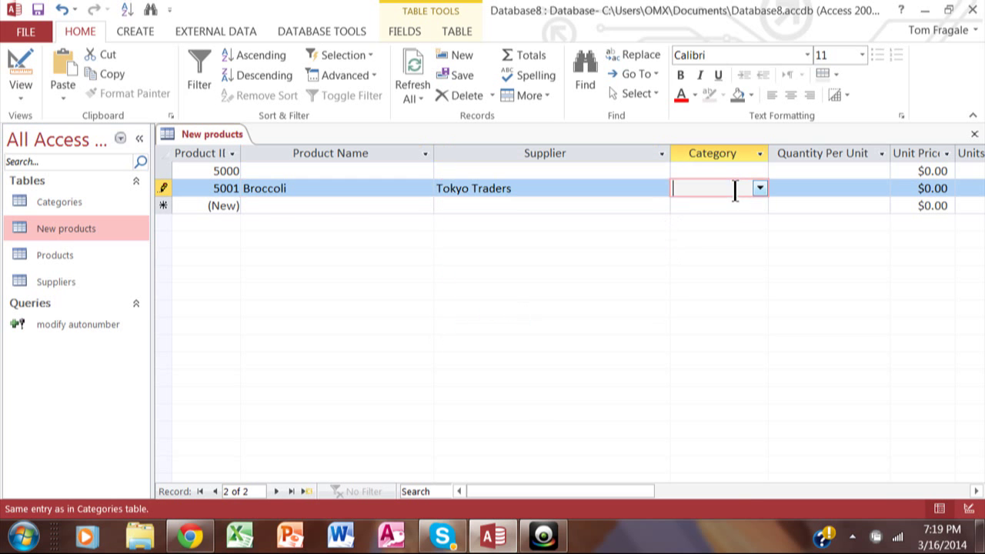
{"action": "left_click", "coordinate": [756, 189]}
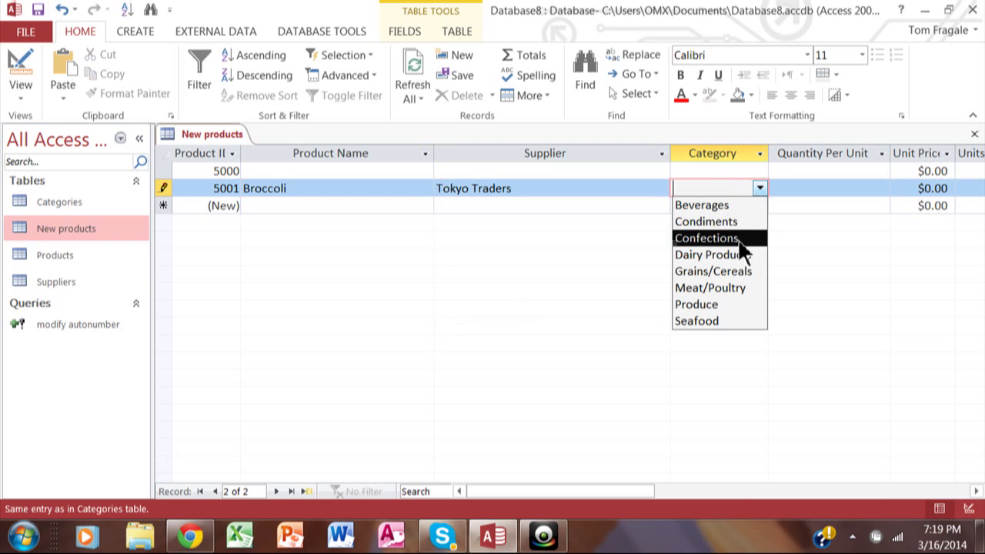
{"action": "left_click", "coordinate": [719, 308]}
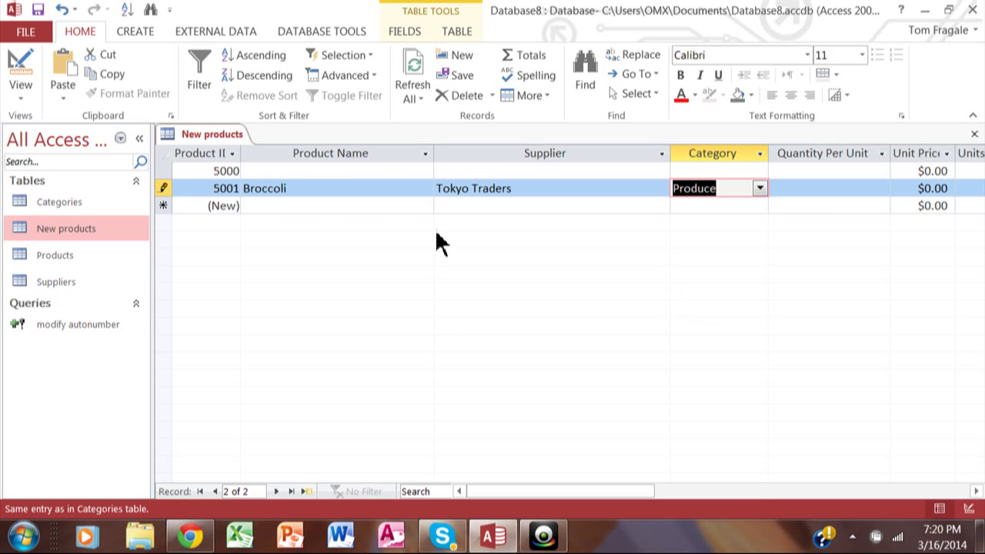
Step: Start record 5002 with the product name 'String Beans'
{"action": "left_click", "coordinate": [319, 207]}
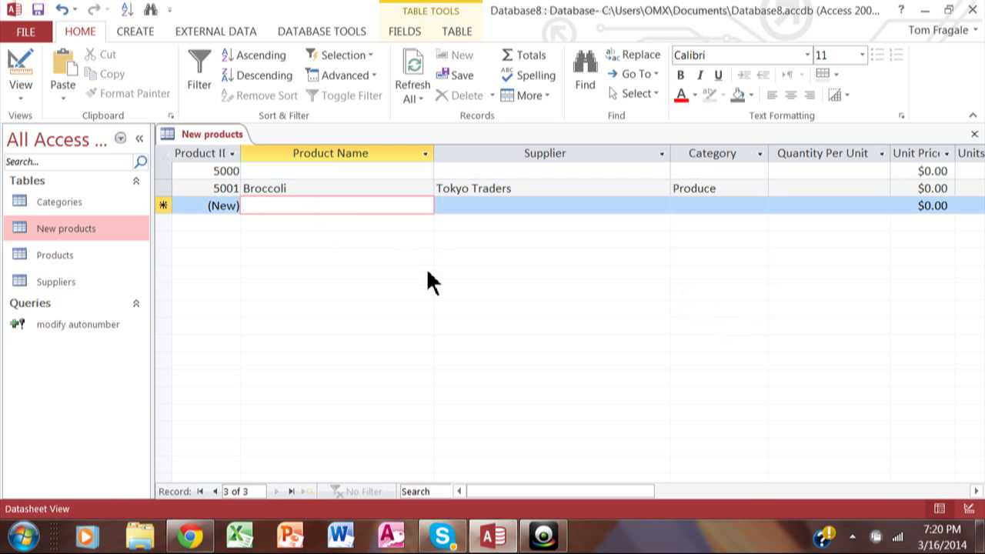
{"action": "type", "text": "String"}
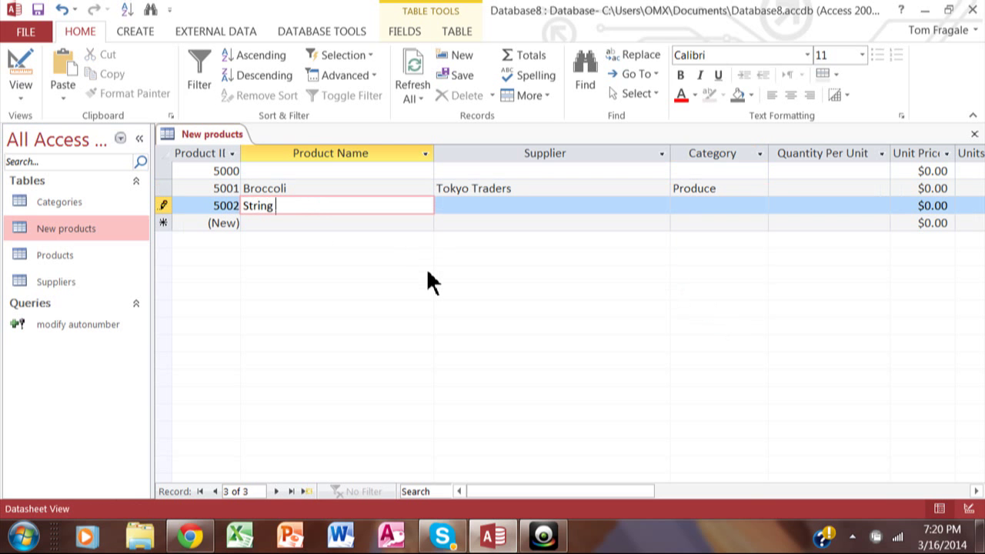
{"action": "type", "text": " Beans"}
{"action": "key", "text": "Tab"}
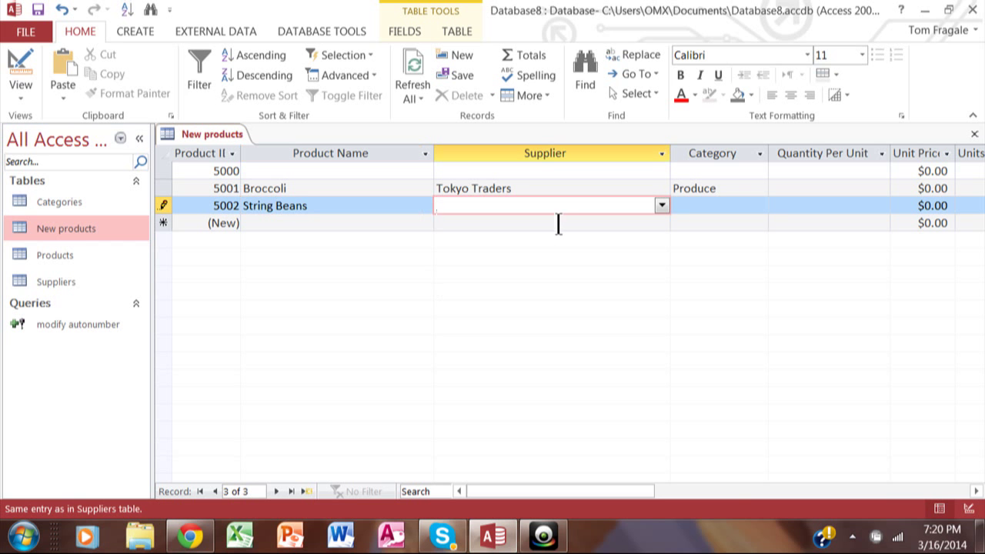